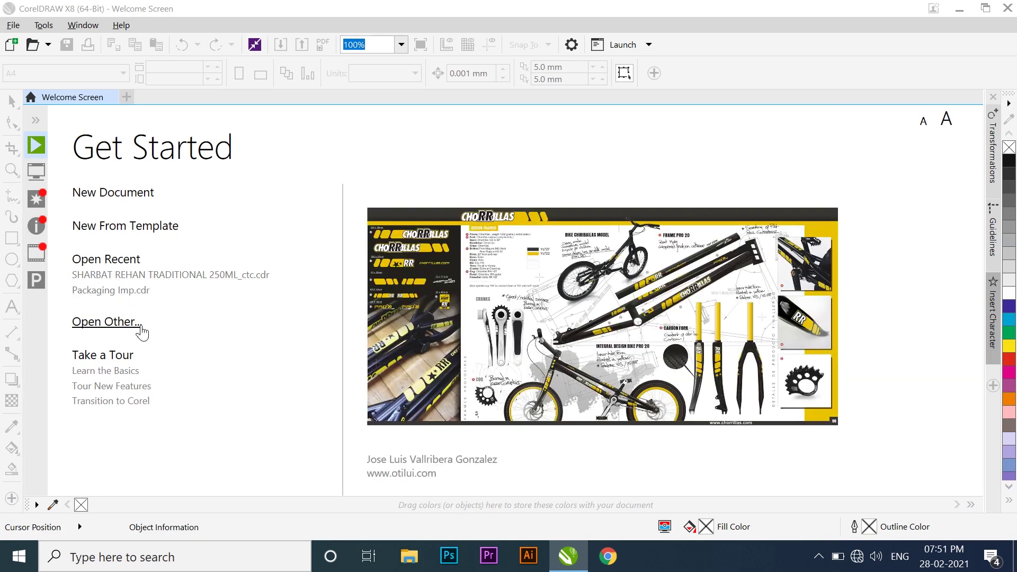
- Start a new document and name it "class 1"
left_click(132, 204)
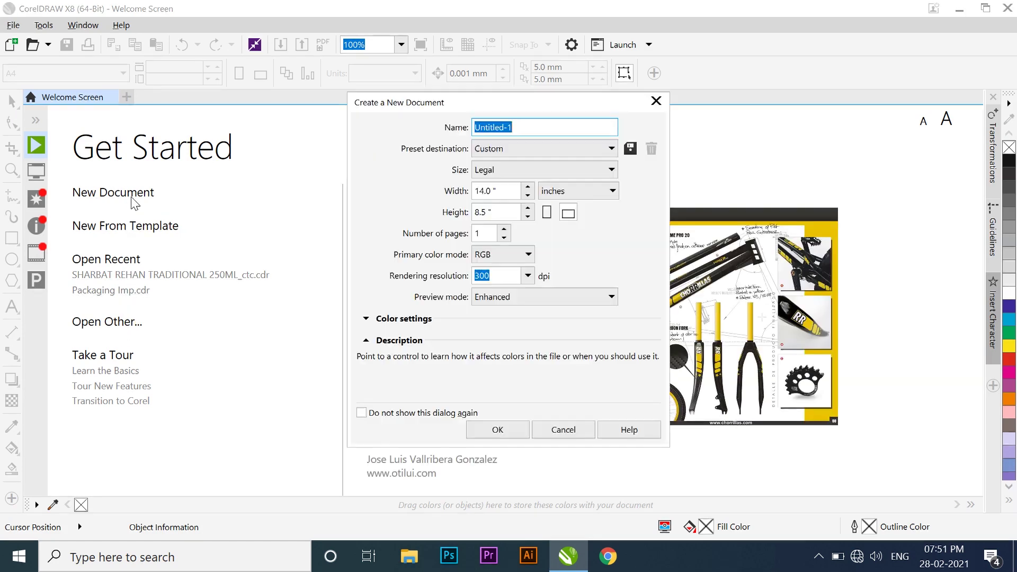
left_click_drag(394, 113, 310, 114)
left_click(461, 125)
key("BackSpace")
key("BackSpace")
key("BackSpace")
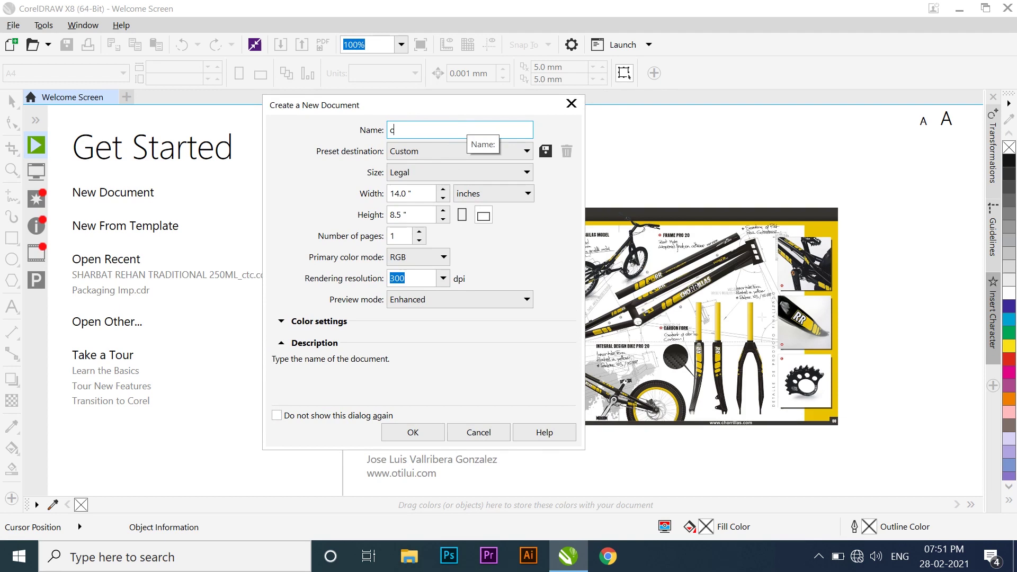
- Choose the Default RGB preset for the new document and set its page size to Letter
left_click(427, 151)
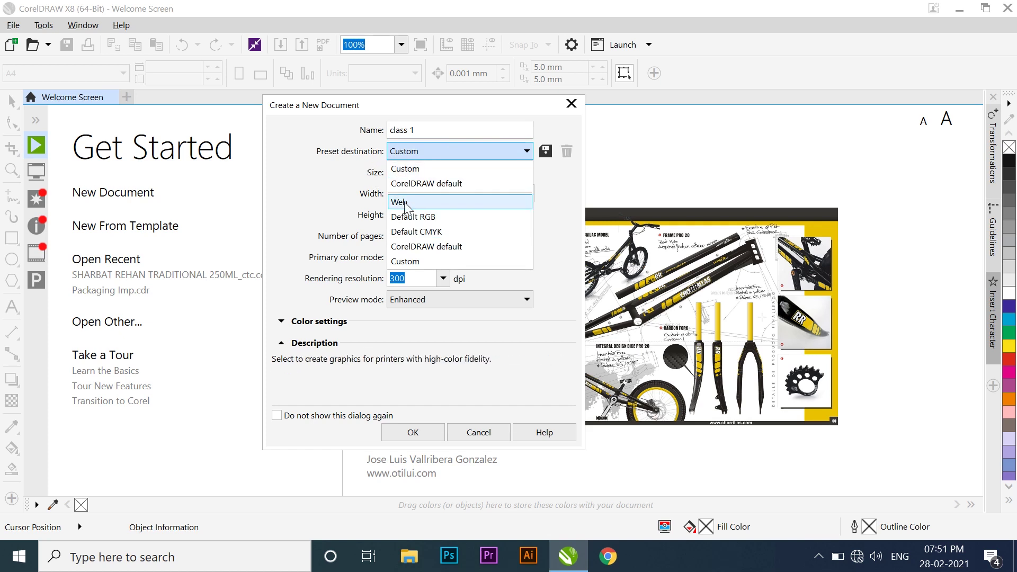
left_click(416, 217)
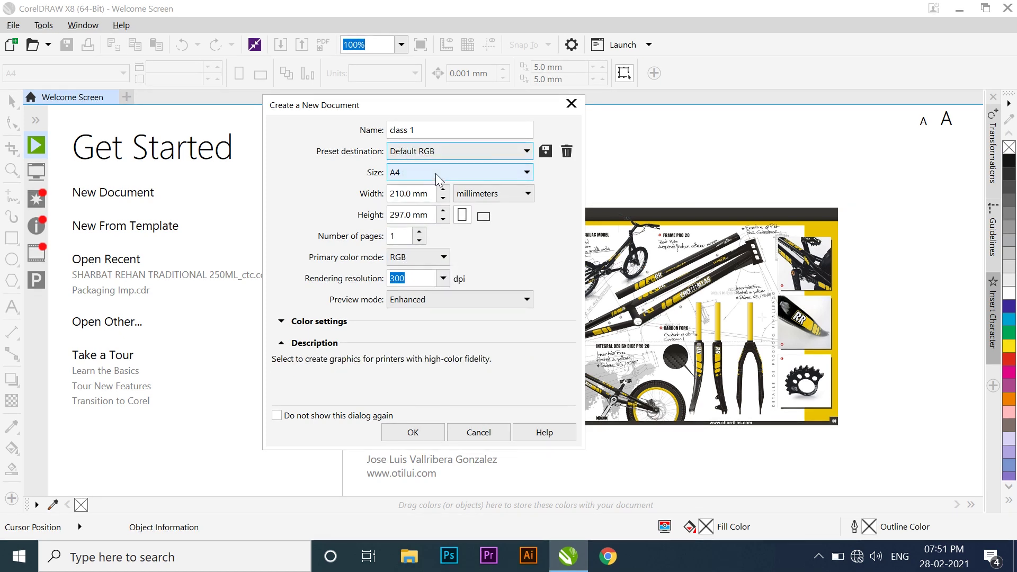
left_click(525, 182)
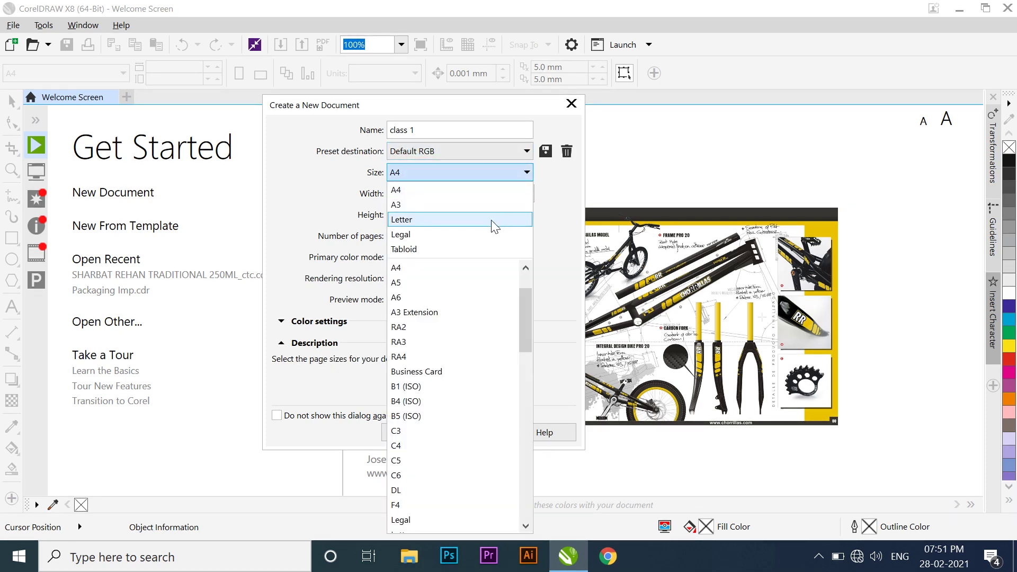
left_click_drag(526, 323, 523, 293)
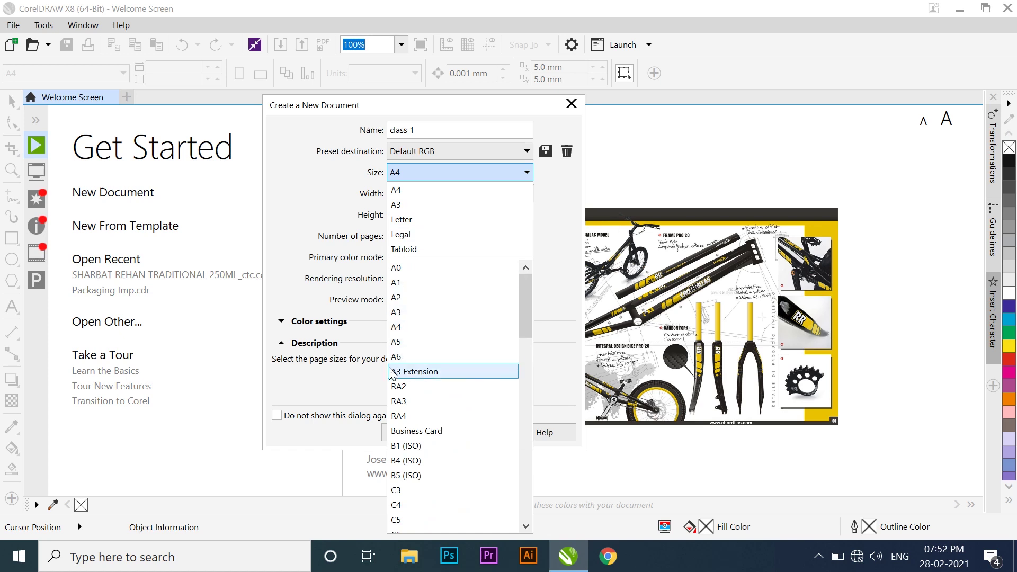
scroll(398, 424, "down", 4)
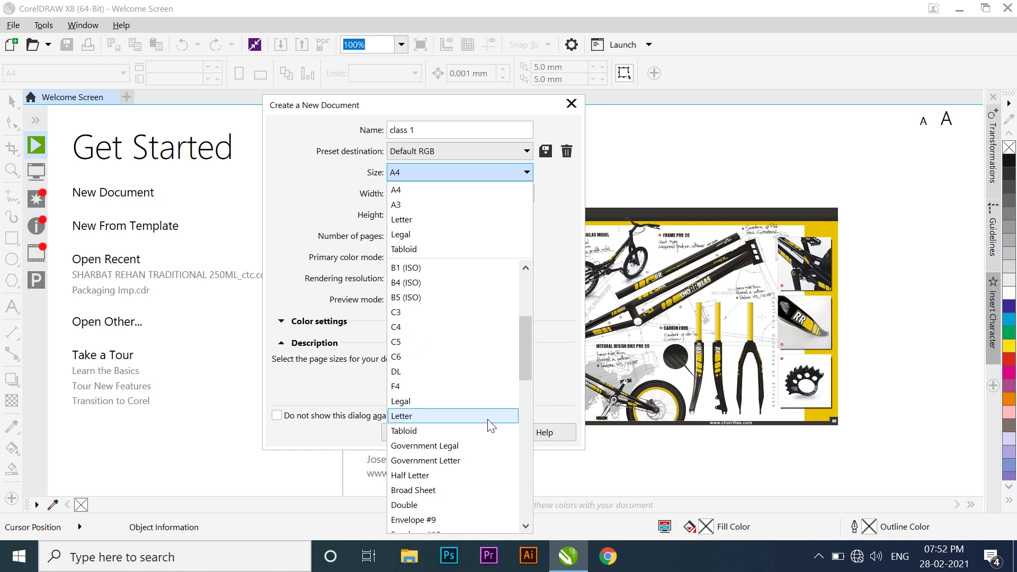
left_click(510, 415)
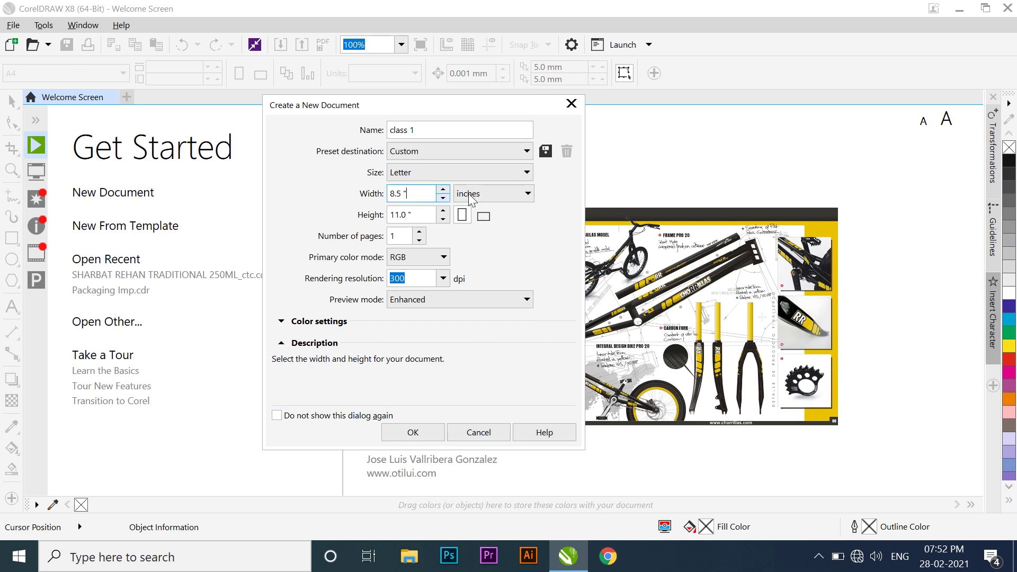
- Try millimeters and feet as the page's measurement unit and return it to inches
left_click(445, 189)
left_click(465, 198)
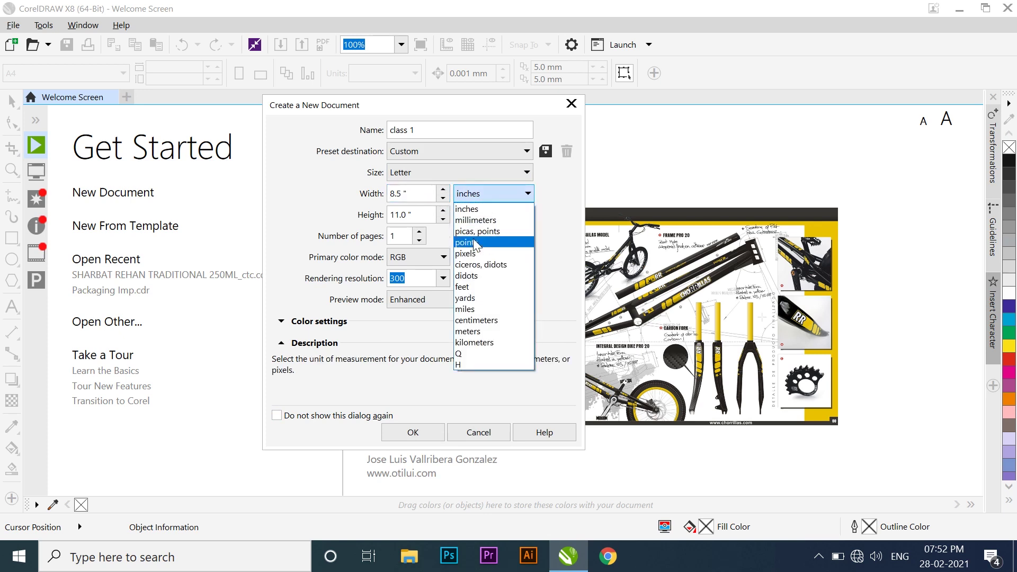
left_click(474, 224)
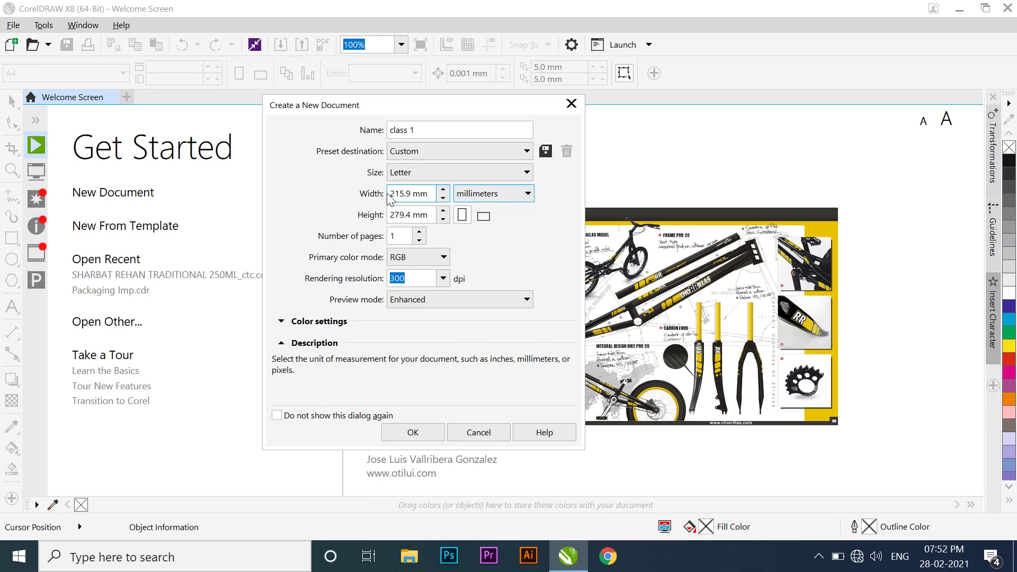
left_click(480, 197)
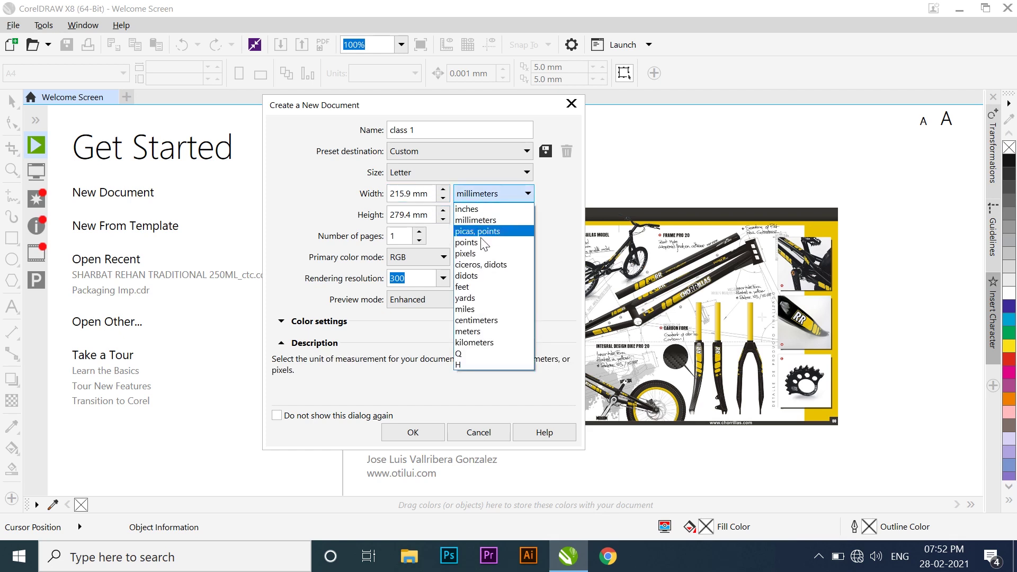
left_click(476, 286)
left_click(429, 196)
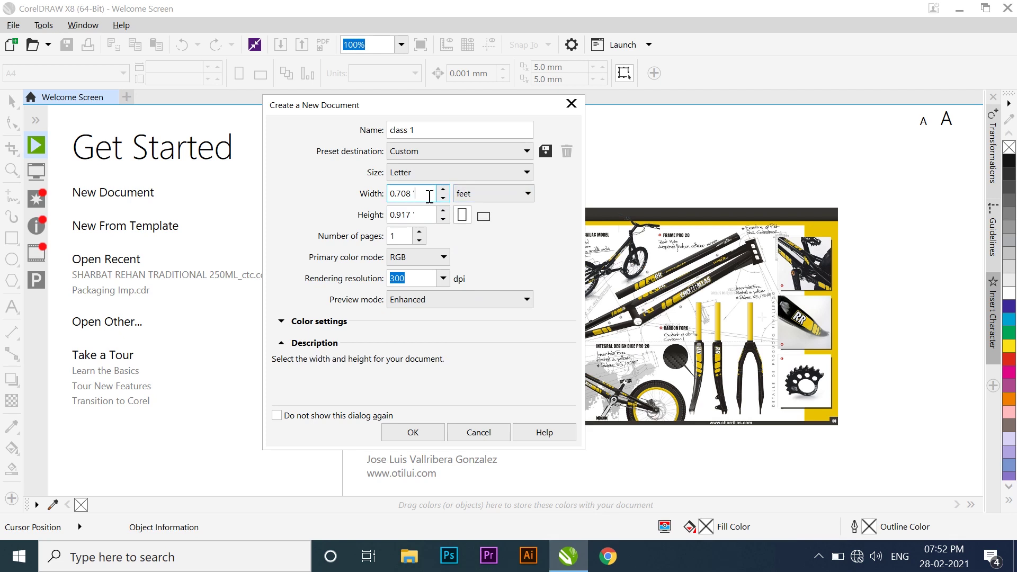
left_click(478, 197)
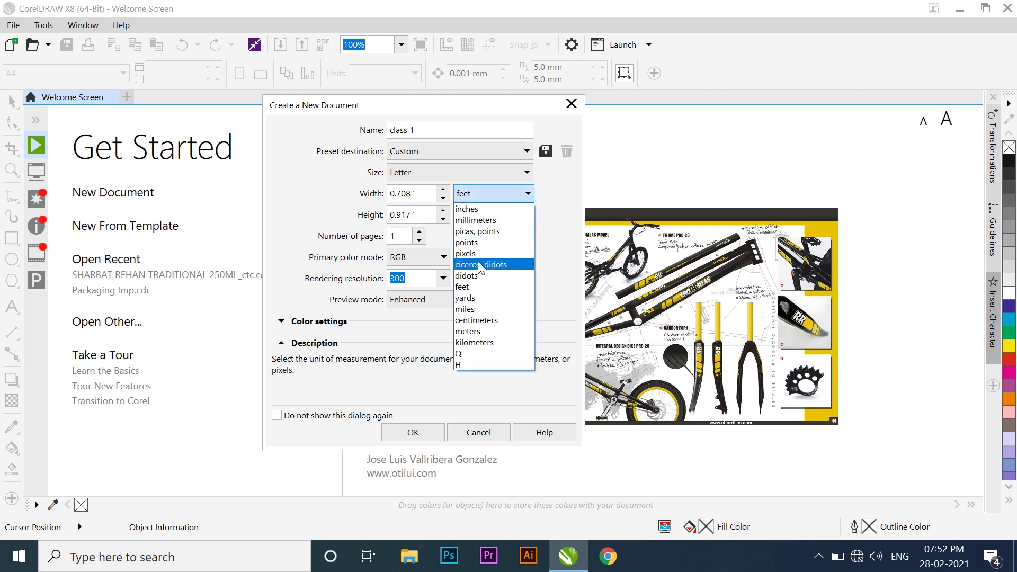
left_click(472, 209)
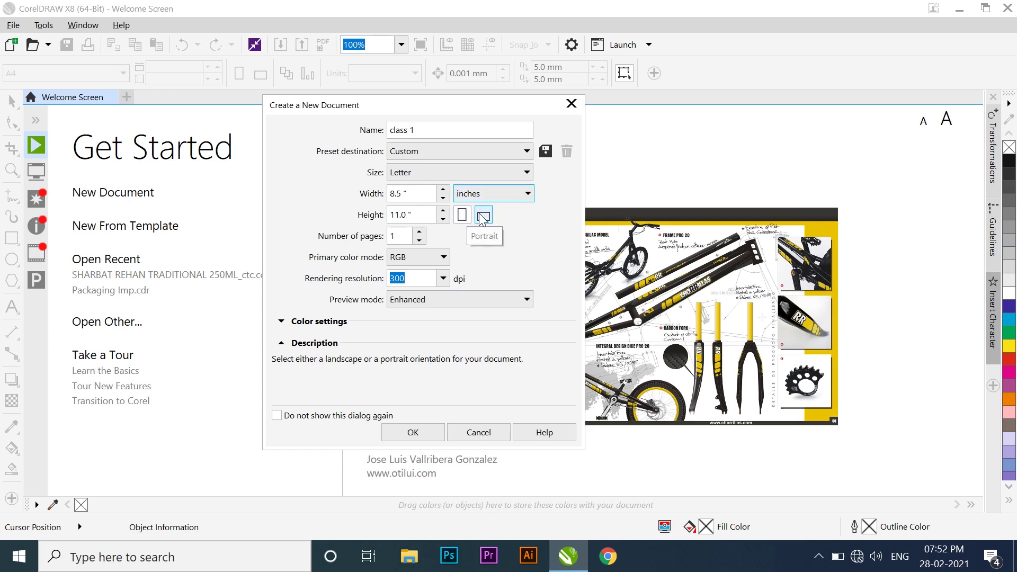
- Set the new document's primary color mode to RGB and its rendering resolution to 300 dpi
double_click(419, 233)
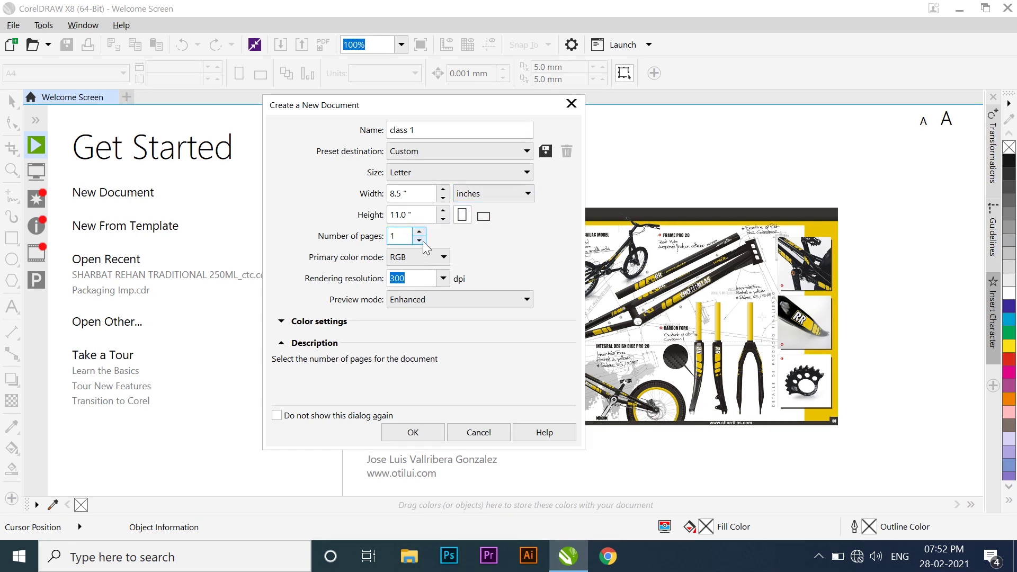
left_click(431, 257)
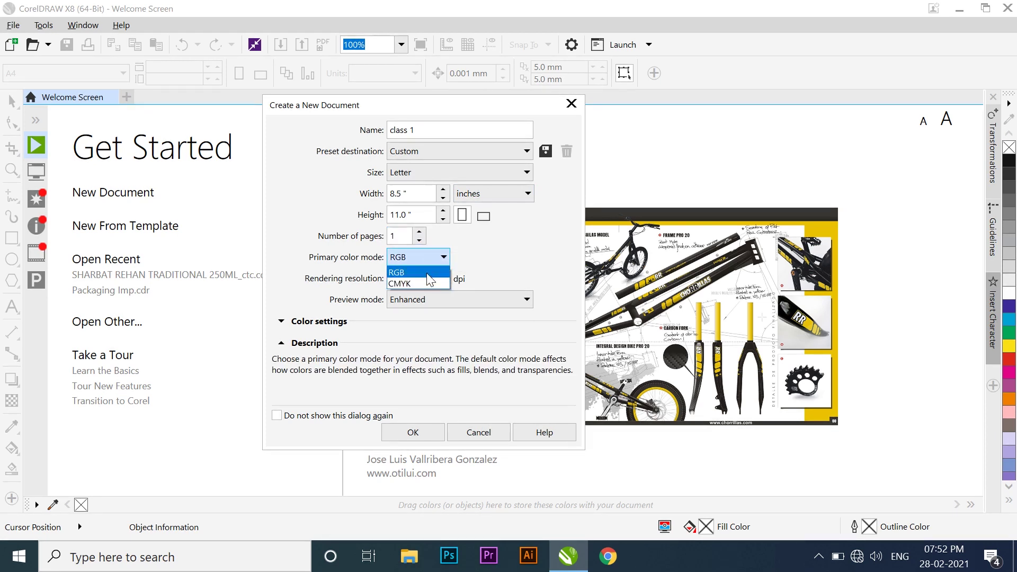
left_click(427, 273)
left_click(430, 279)
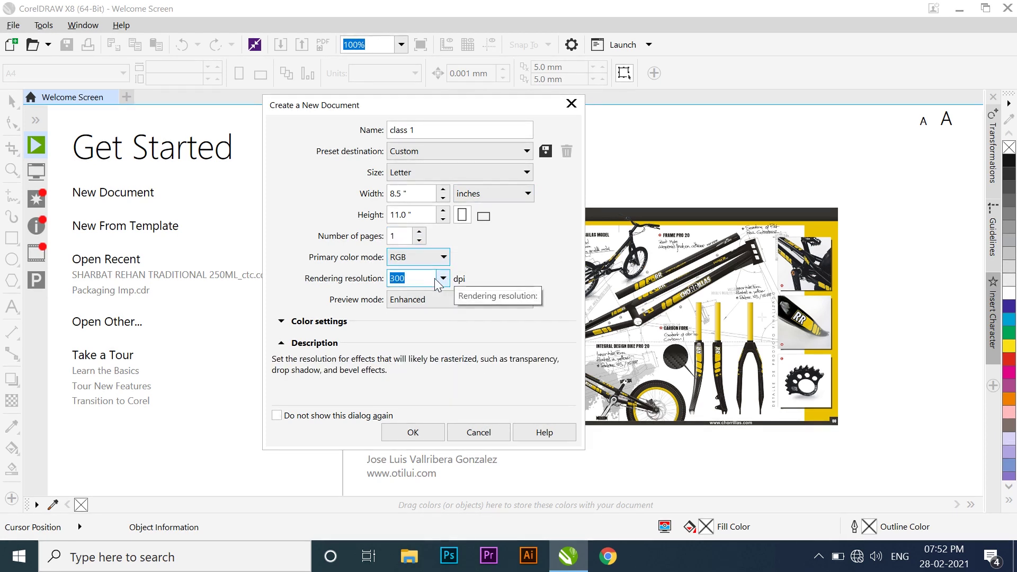
left_click(441, 279)
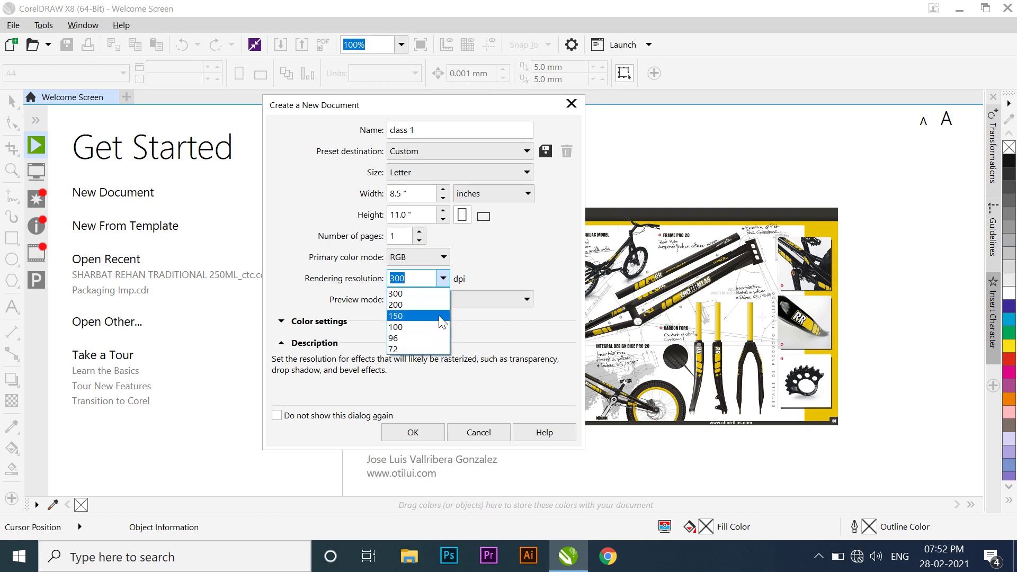
left_click(432, 294)
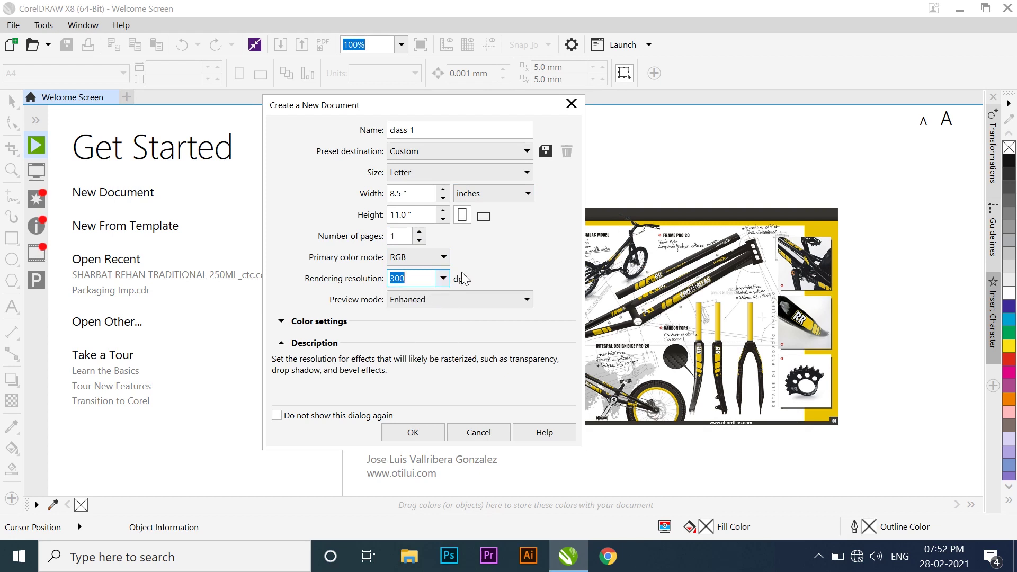
left_click(475, 280)
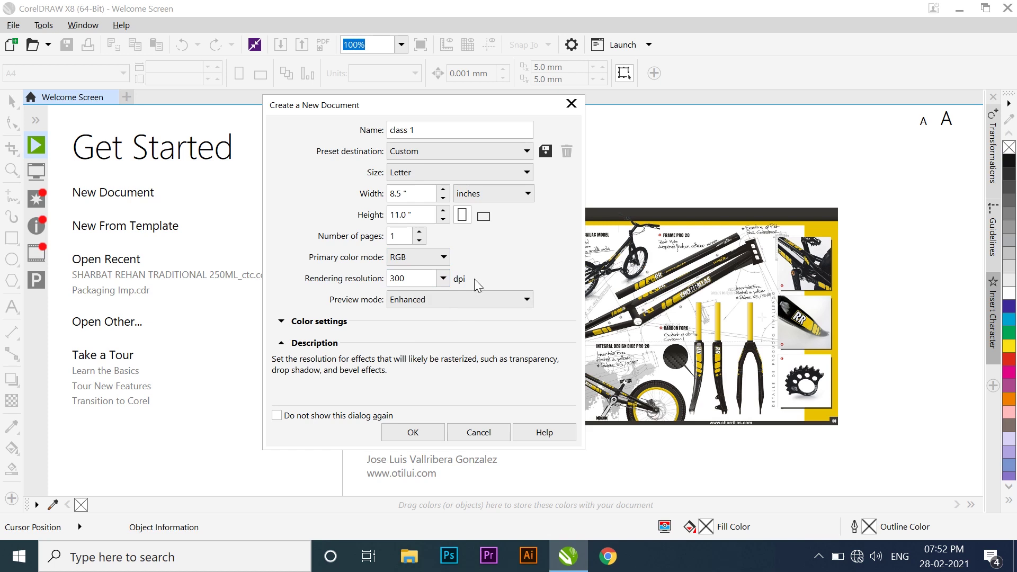
- Keep the preview mode at Enhanced and create the document
left_click(441, 299)
left_click(441, 300)
left_click(440, 300)
left_click(440, 316)
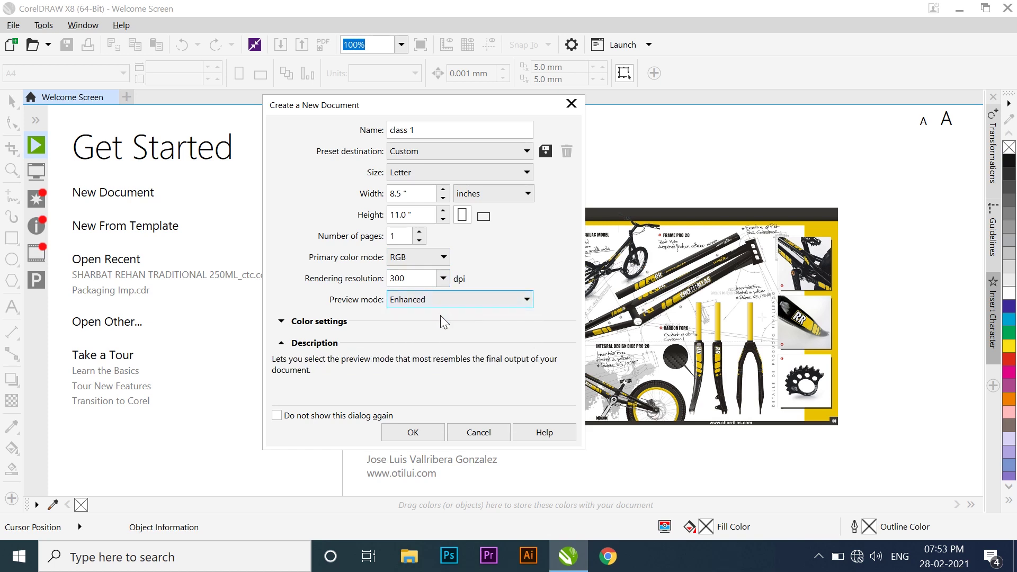
left_click(426, 430)
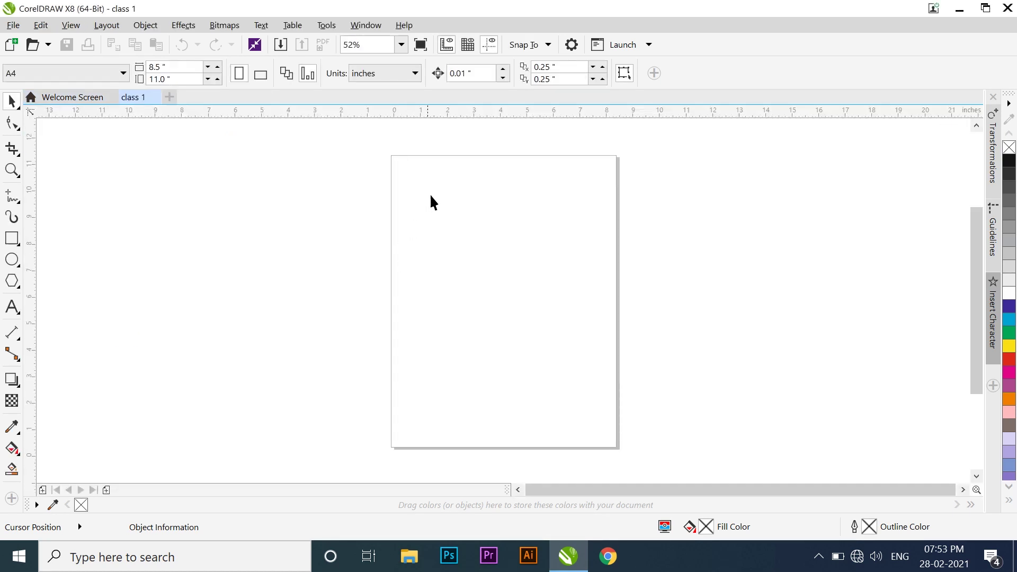
- Examine the blank page at different zoom levels, zooming out and back in
scroll(389, 245, "down", 2)
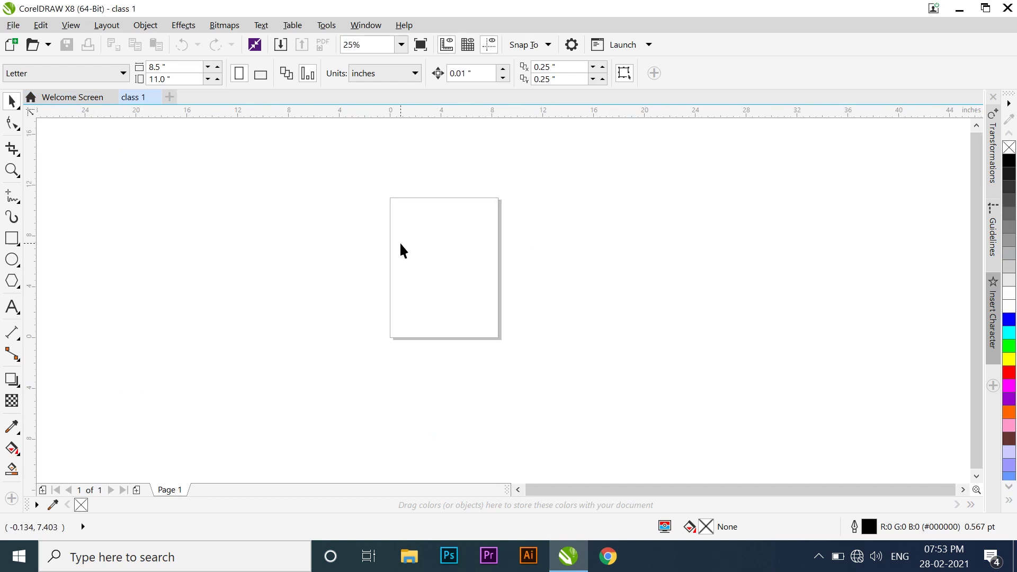
scroll(428, 212, "down", 4)
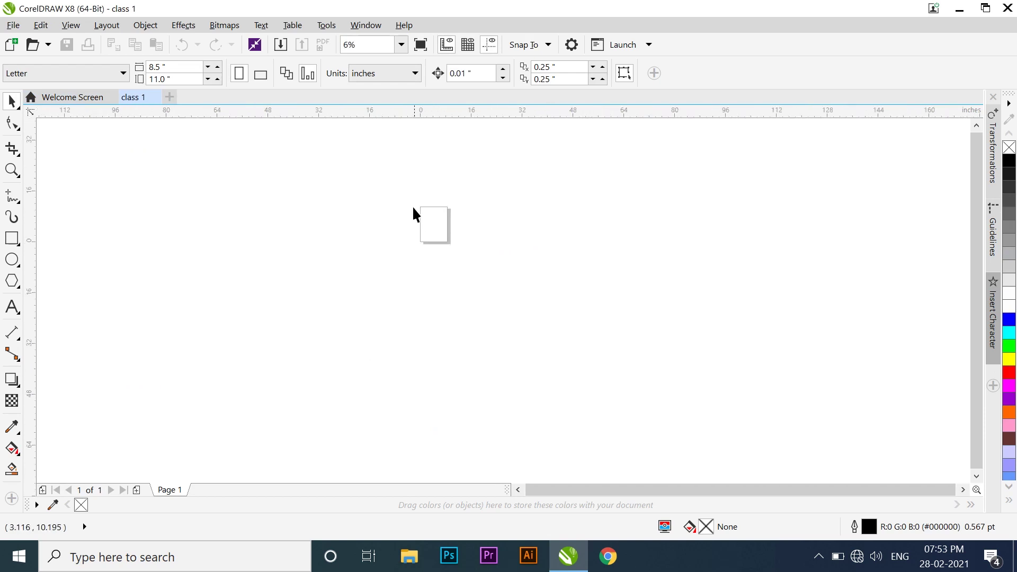
scroll(425, 218, "down", 2)
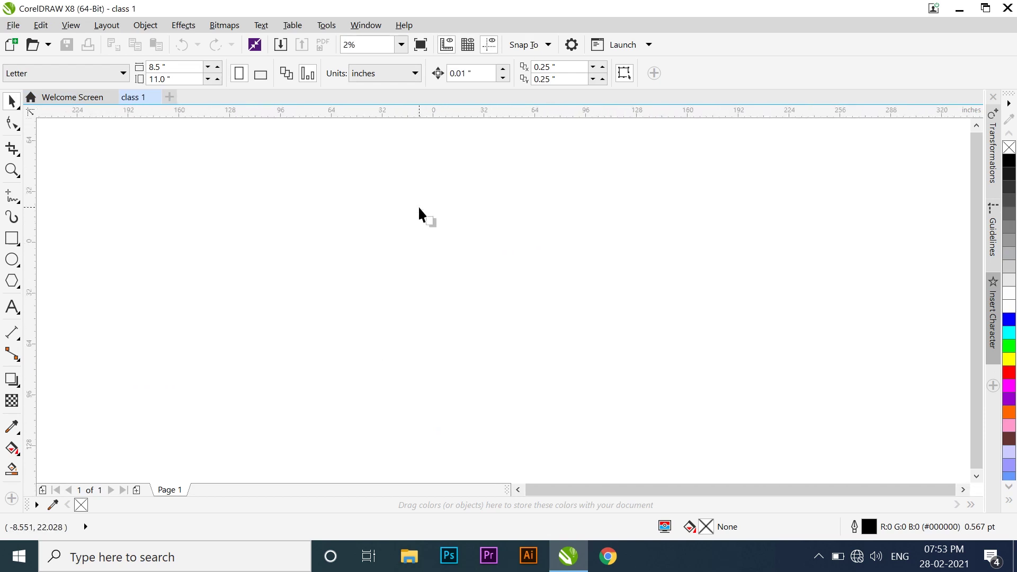
scroll(439, 235, "up", 8)
scroll(454, 250, "down", 7)
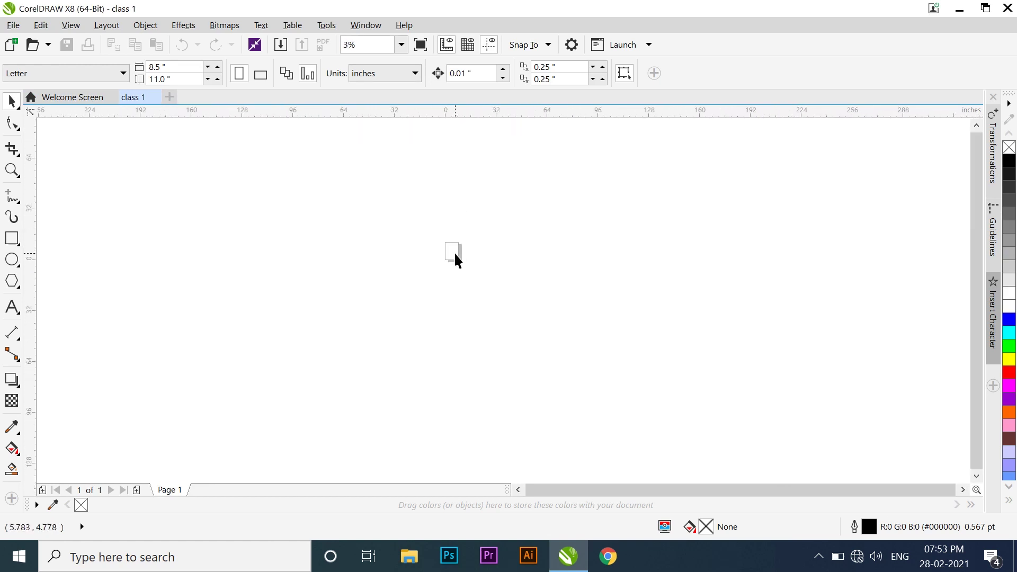
scroll(472, 241, "up", 7)
scroll(470, 237, "down", 5)
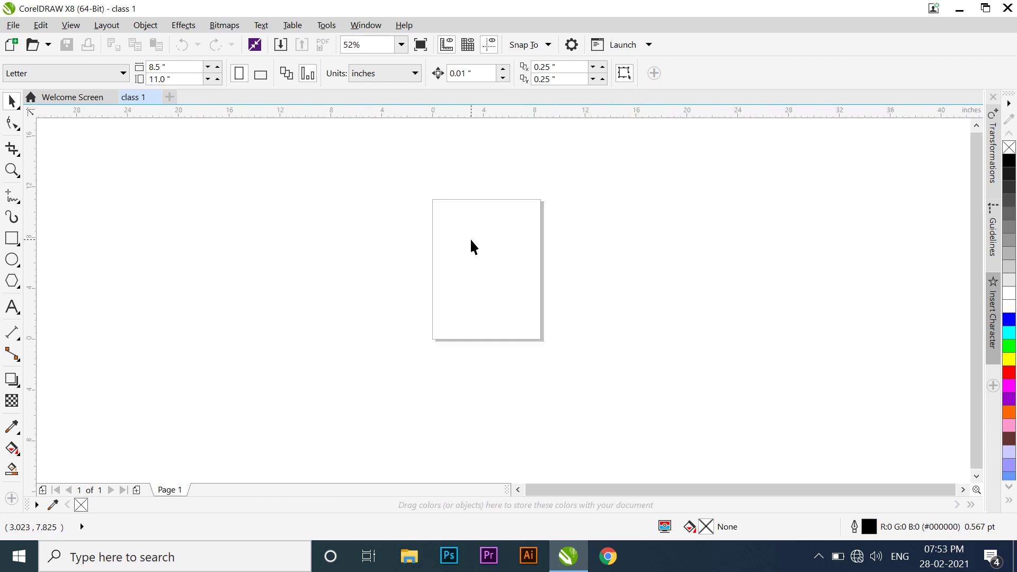
scroll(469, 241, "up", 4)
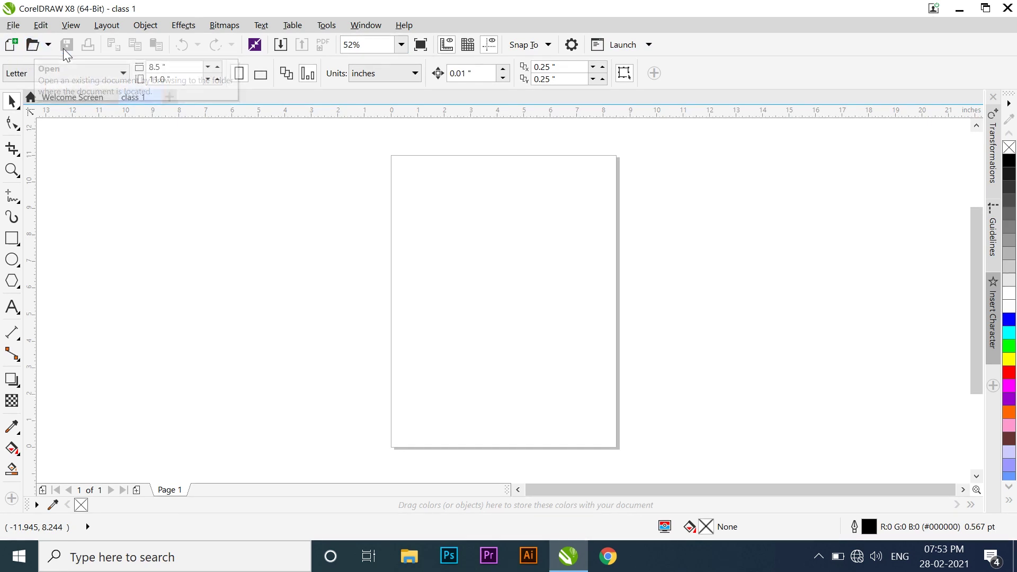
left_click(12, 25)
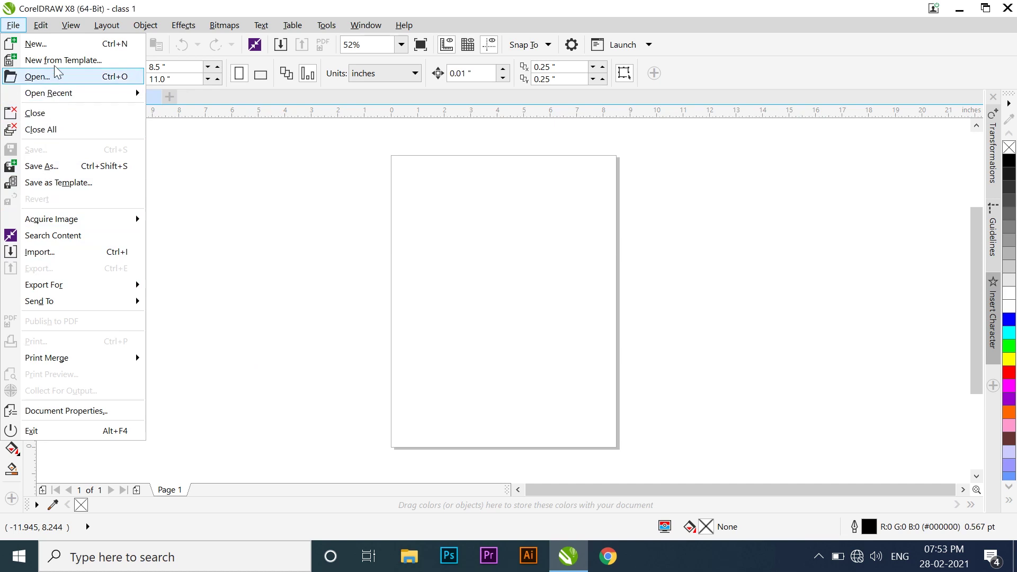
key("Escape")
left_click(47, 26)
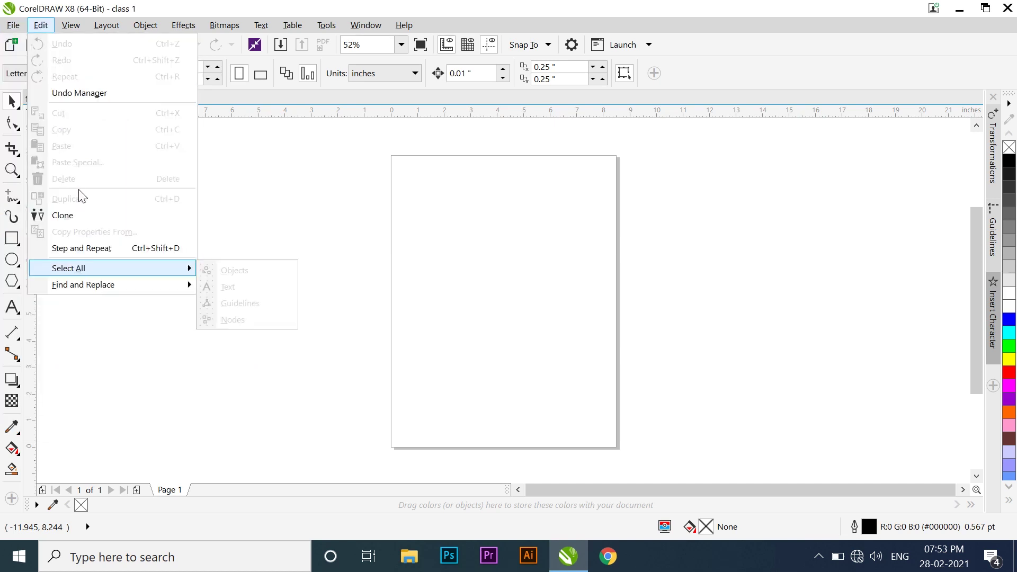
mouse_move(63, 31)
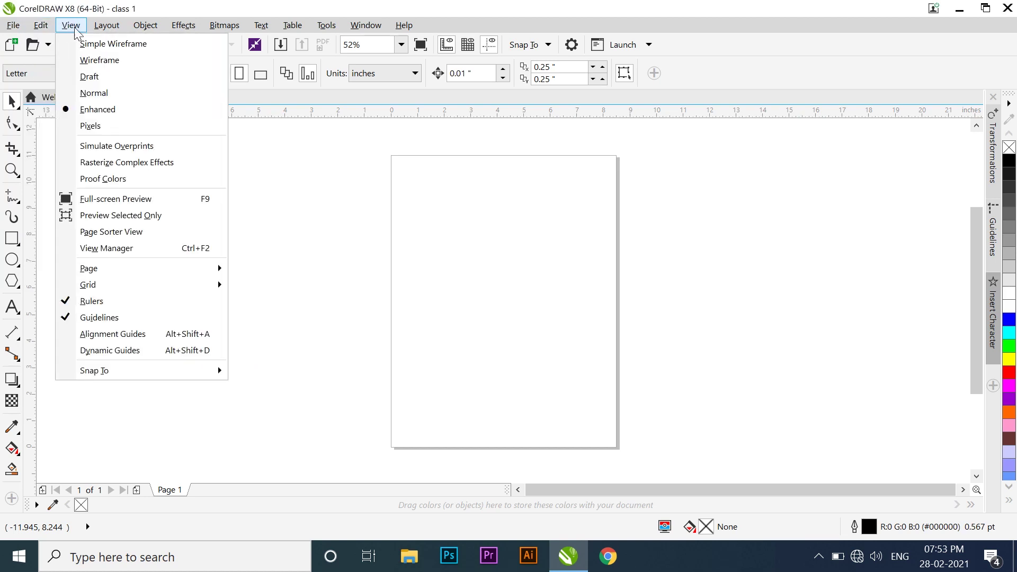
mouse_move(150, 30)
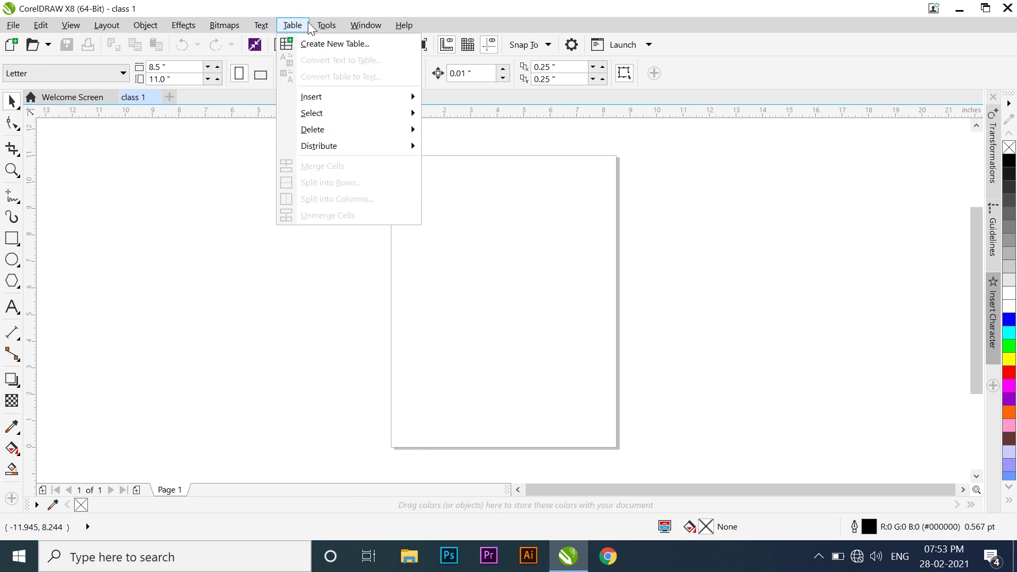
mouse_move(406, 31)
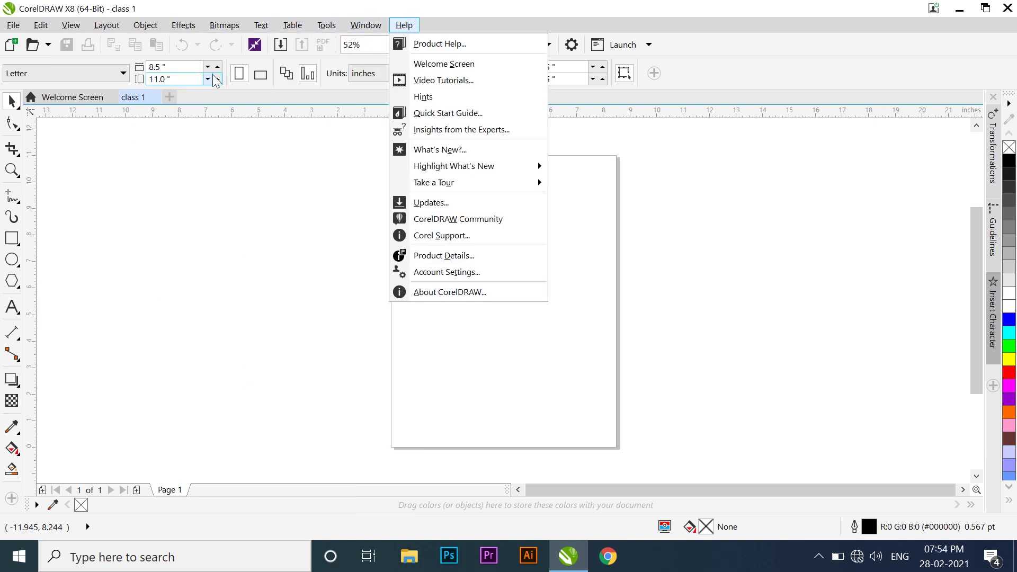
left_click(728, 82)
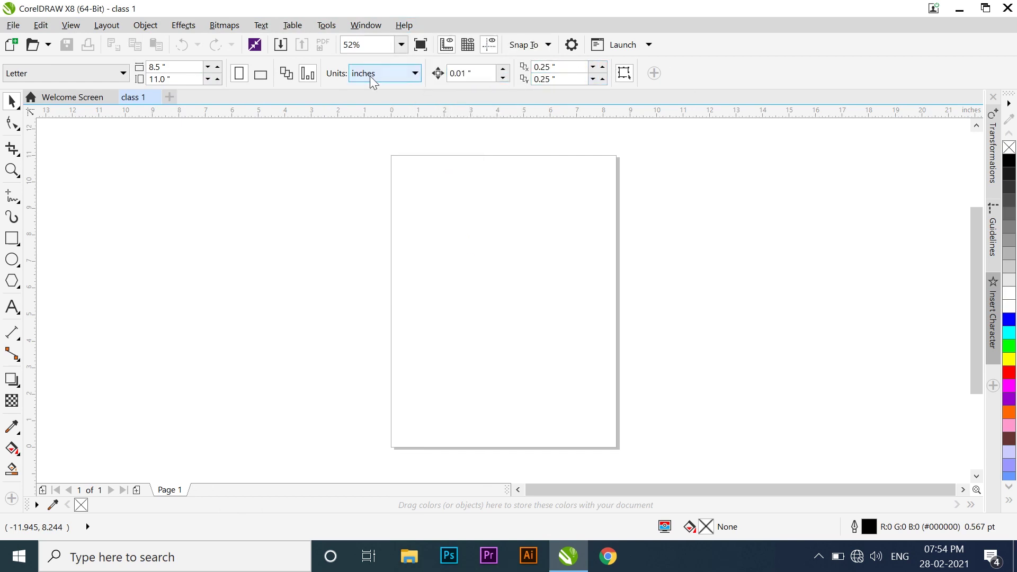
- Examine the preset page sizes available for the document, from A0 through the envelope formats, and keep Letter
left_click(106, 78)
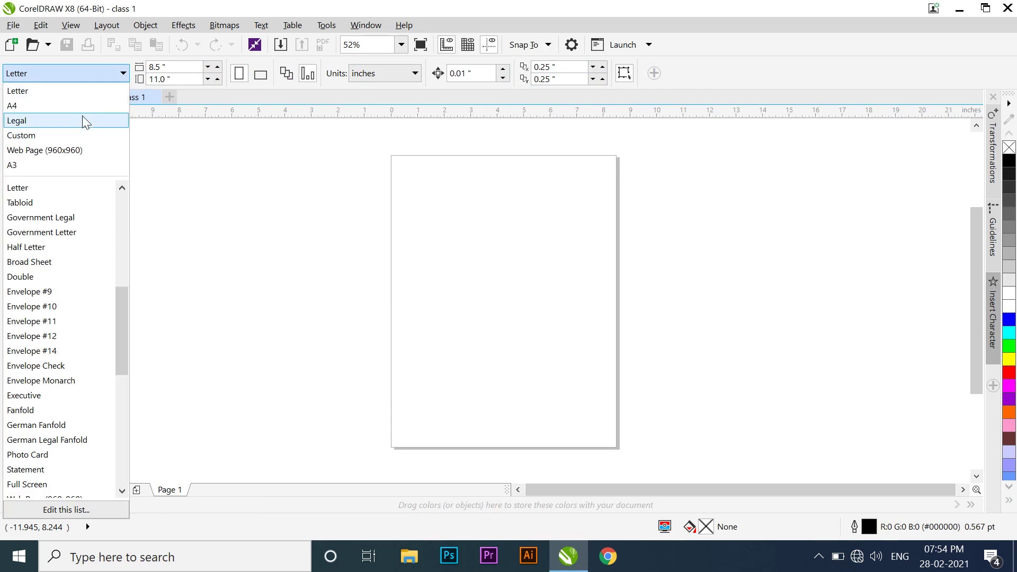
left_click_drag(133, 325, 233, 278)
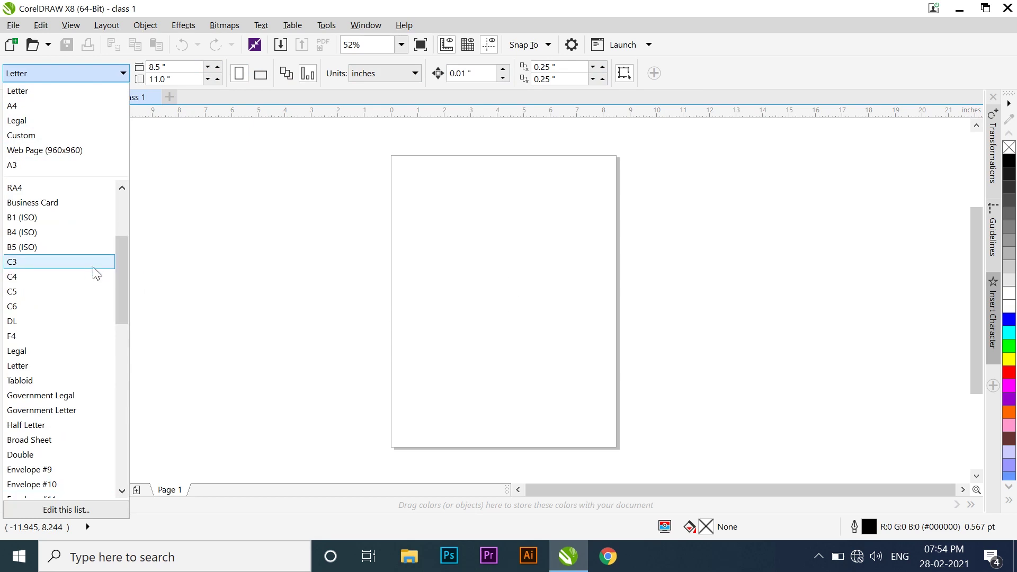
left_click_drag(117, 262, 126, 177)
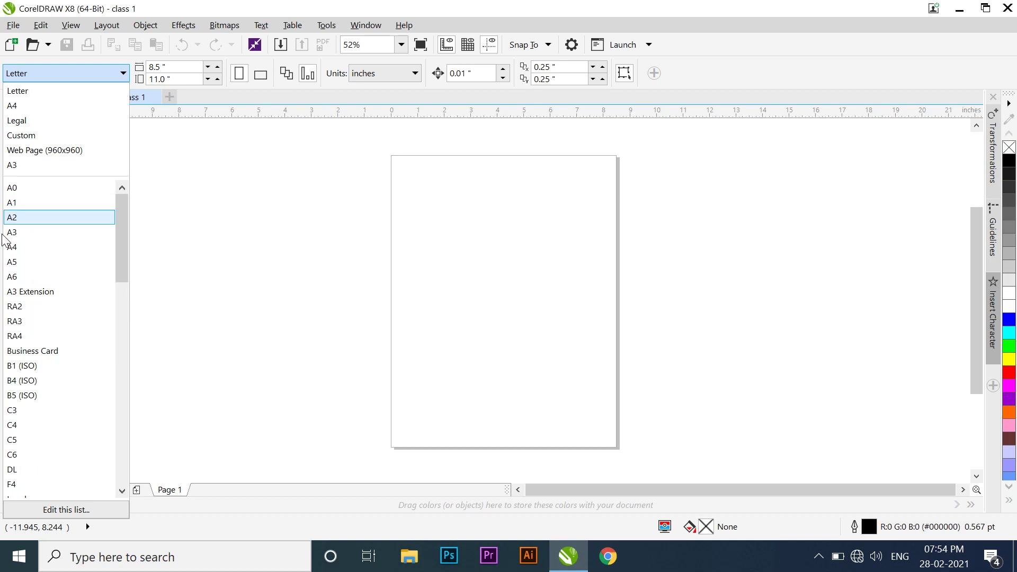
scroll(21, 466, "down", 2)
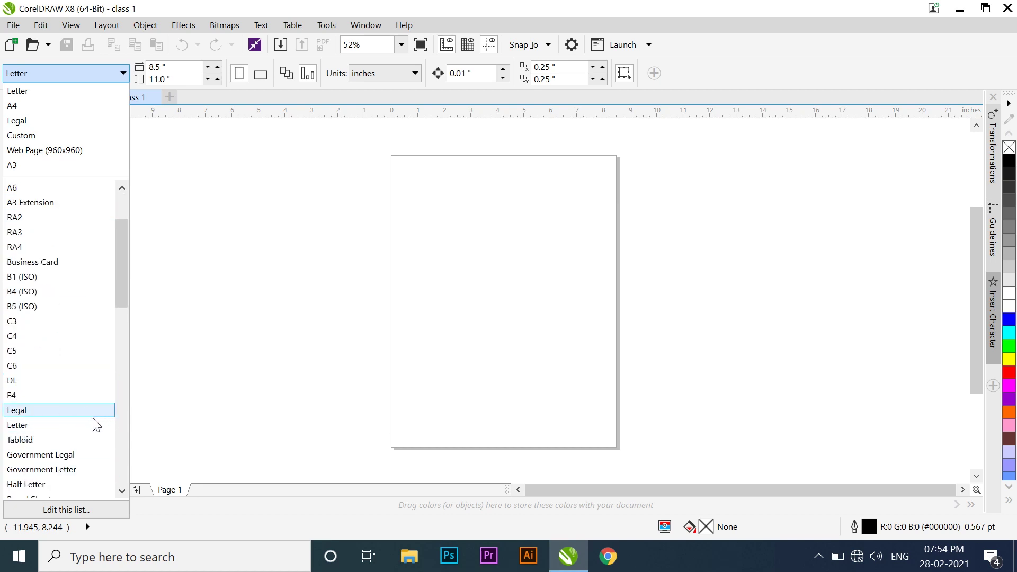
left_click(184, 395)
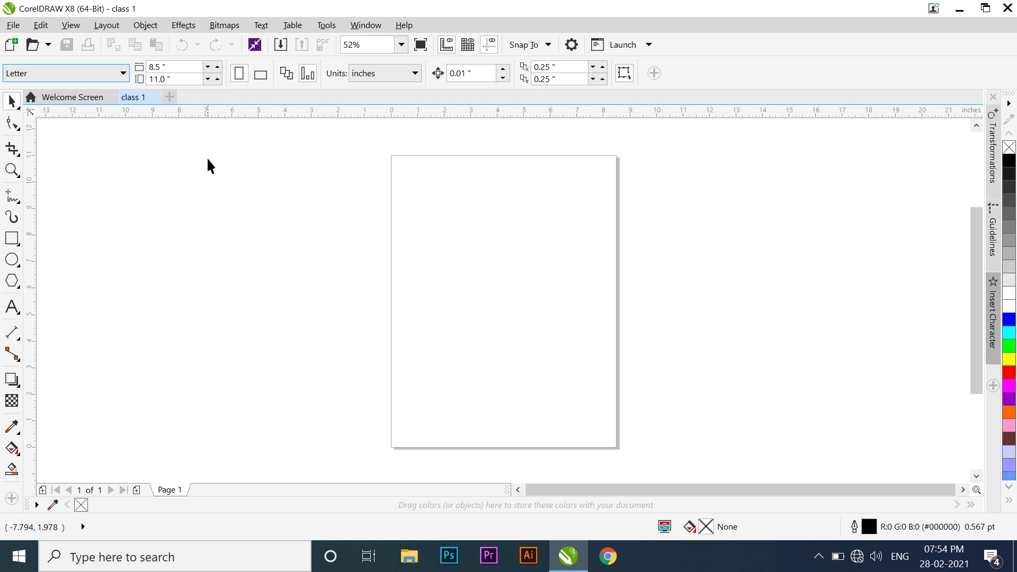
- Try landscape orientation on the Letter page and return it to portrait
left_click(183, 66)
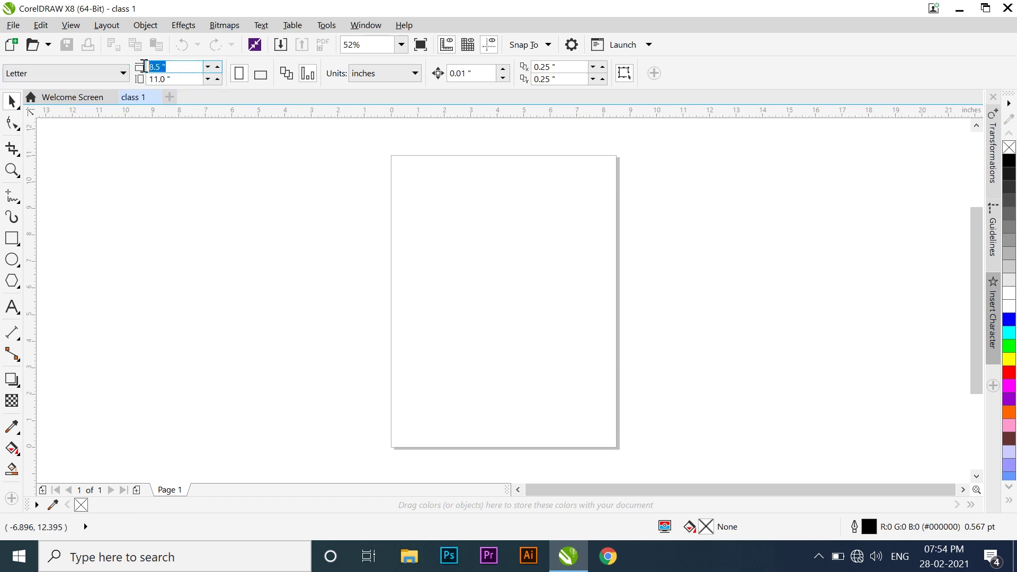
left_click(217, 67)
left_click(218, 71)
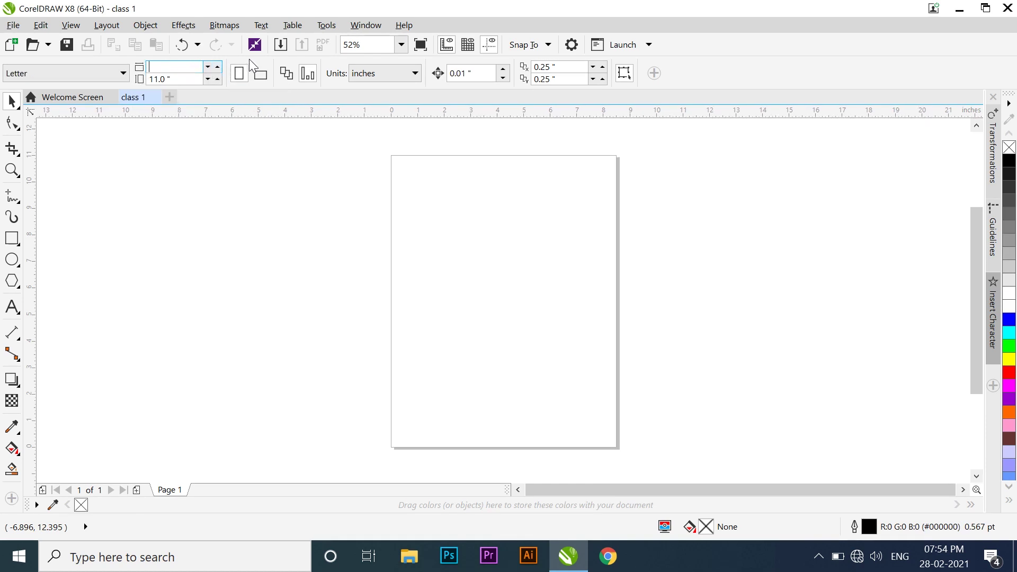
key("Return")
left_click(262, 77)
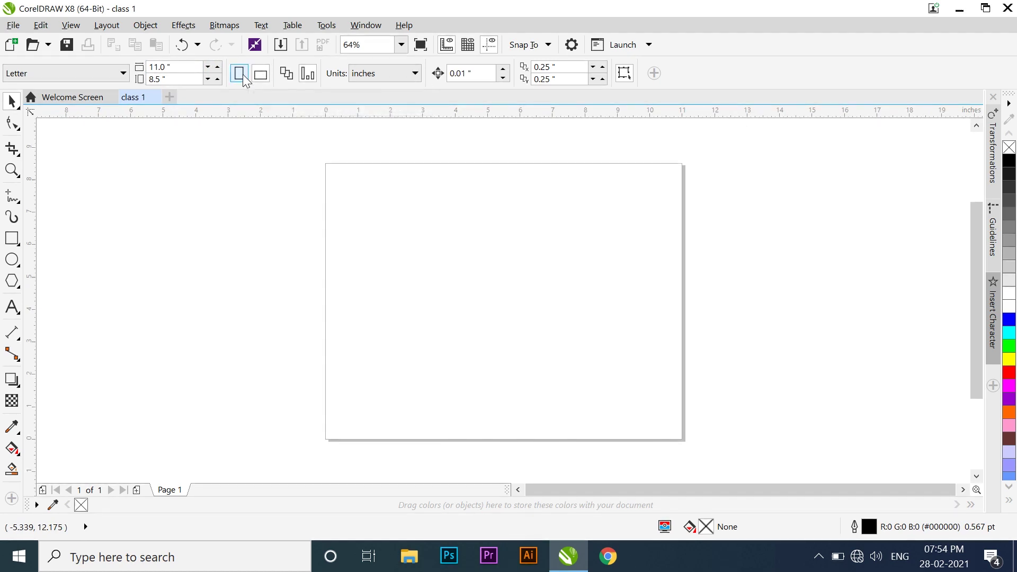
left_click(239, 75)
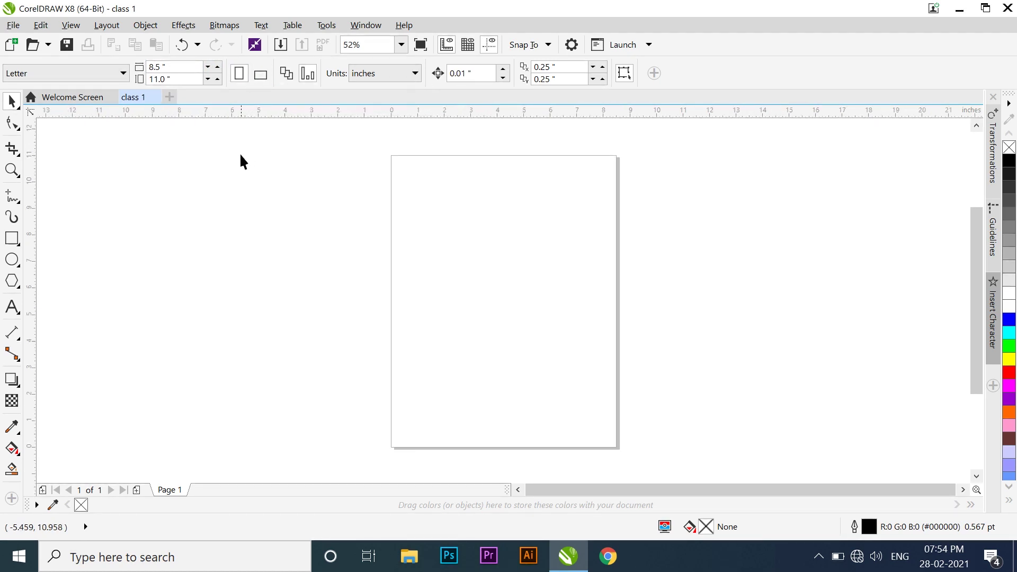
- Try a page width of 17 inches, undo it, and switch the page to landscape and back to portrait
double_click(186, 66)
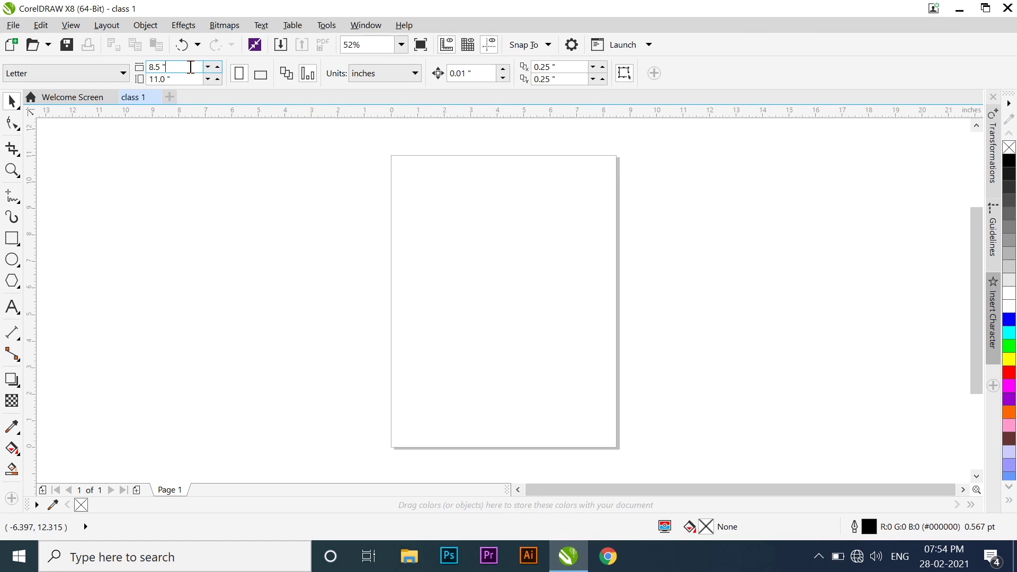
type("17")
key("Return")
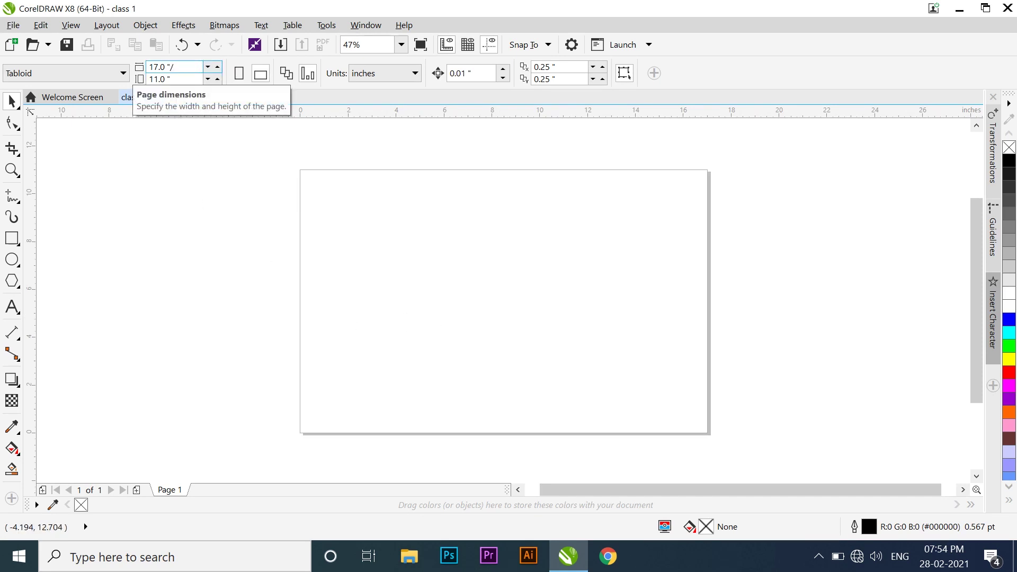
key("ctrl+z")
left_click(260, 77)
left_click(240, 76)
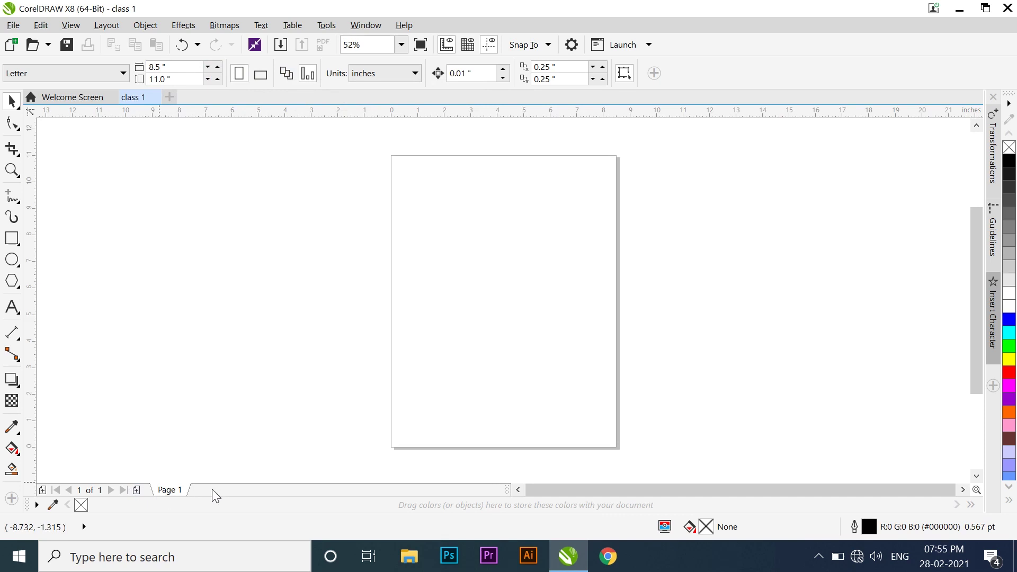
- Add two pages after Page 1, look through all three pages and return to Page 1
left_click(136, 489)
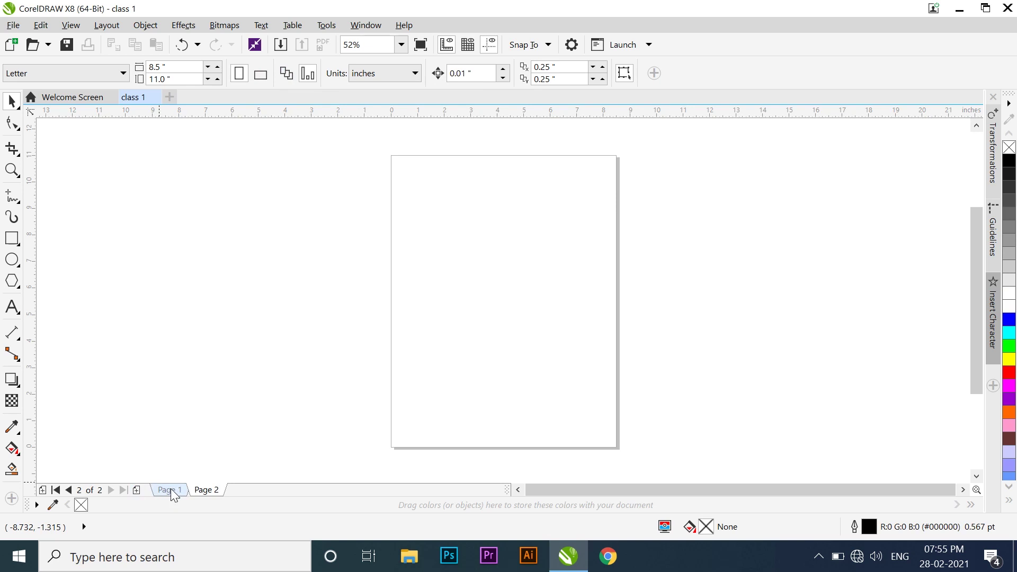
left_click(137, 490)
left_click(221, 488)
left_click(185, 488)
left_click(202, 491)
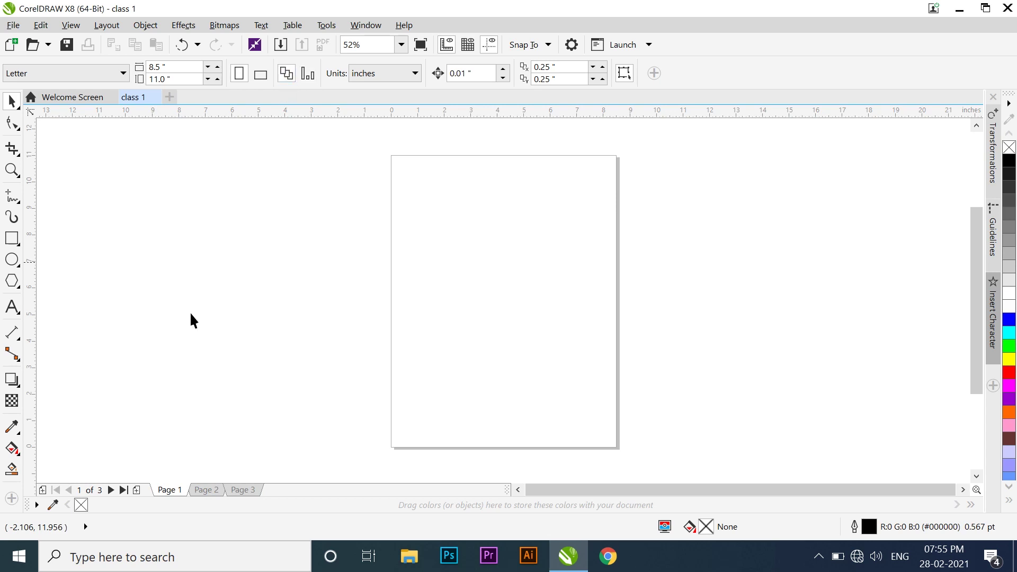
left_click(206, 490)
left_click(241, 490)
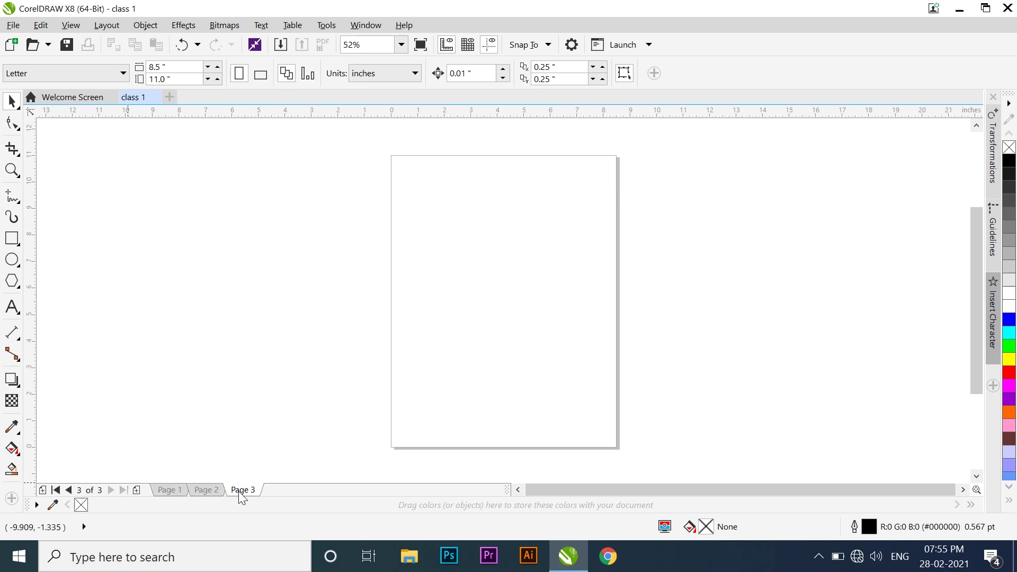
left_click(168, 491)
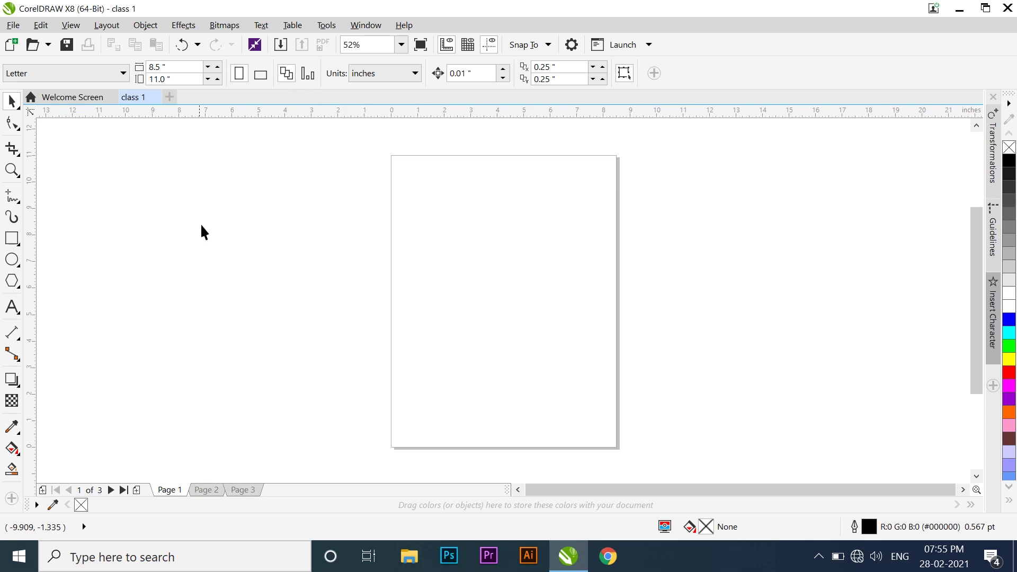
- Try landscape orientation for all pages, check it on Page 2, and return the pages to portrait from Page 1
left_click(260, 74)
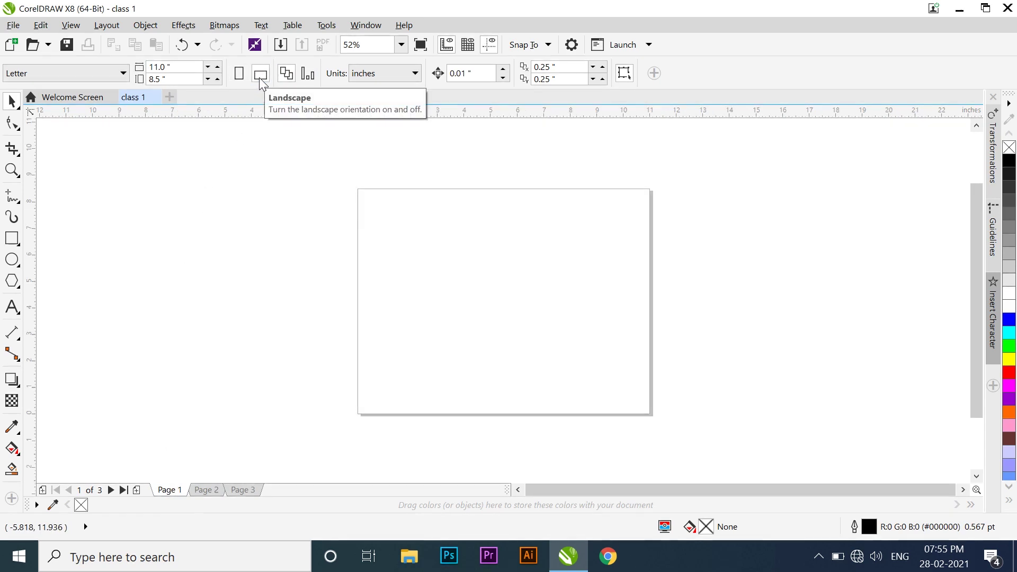
left_click(211, 490)
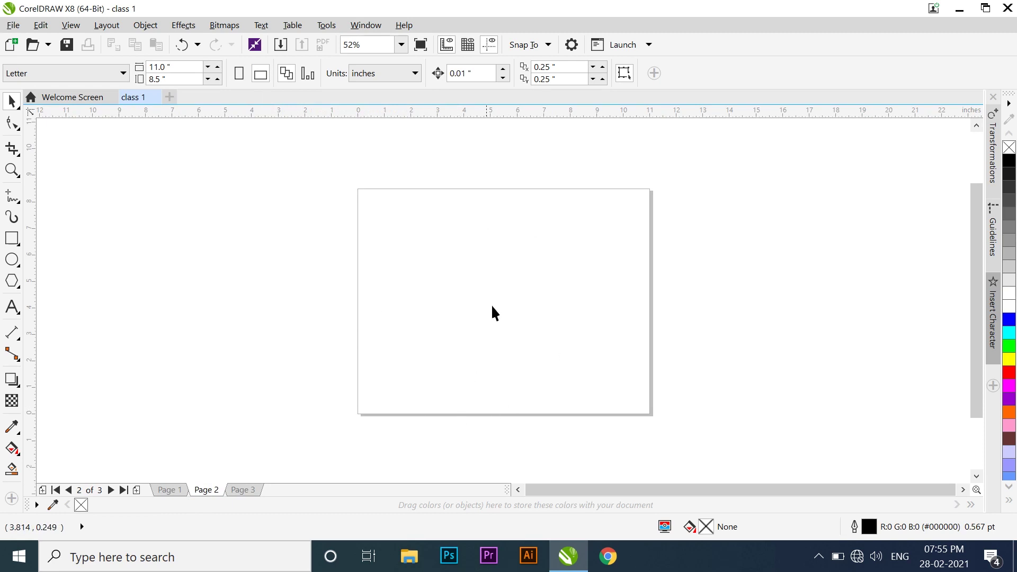
left_click(174, 492)
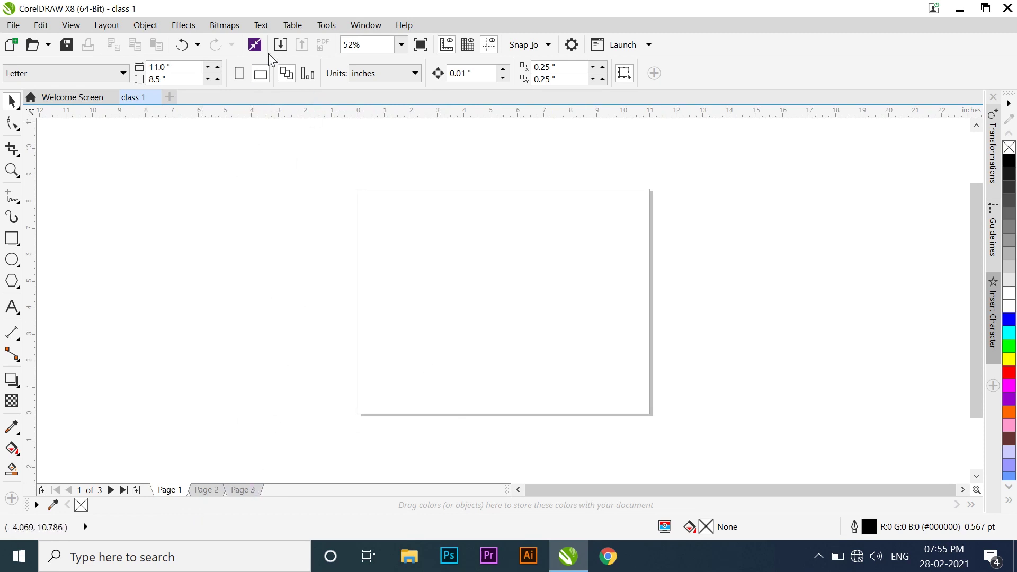
left_click(238, 76)
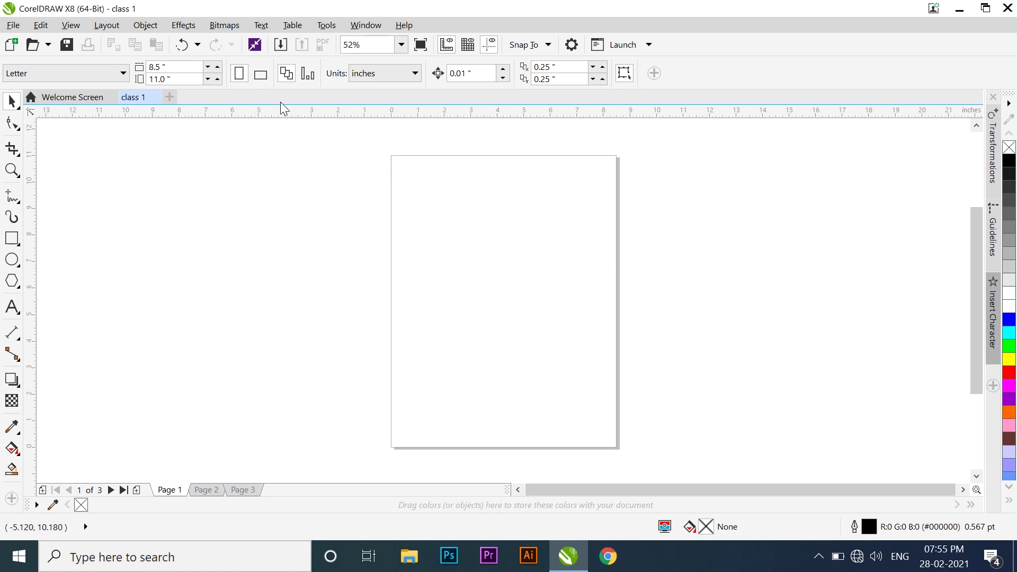
- Limit page size changes to the current page, set Page 2 to landscape and compare it with Pages 1 and 3
left_click(307, 74)
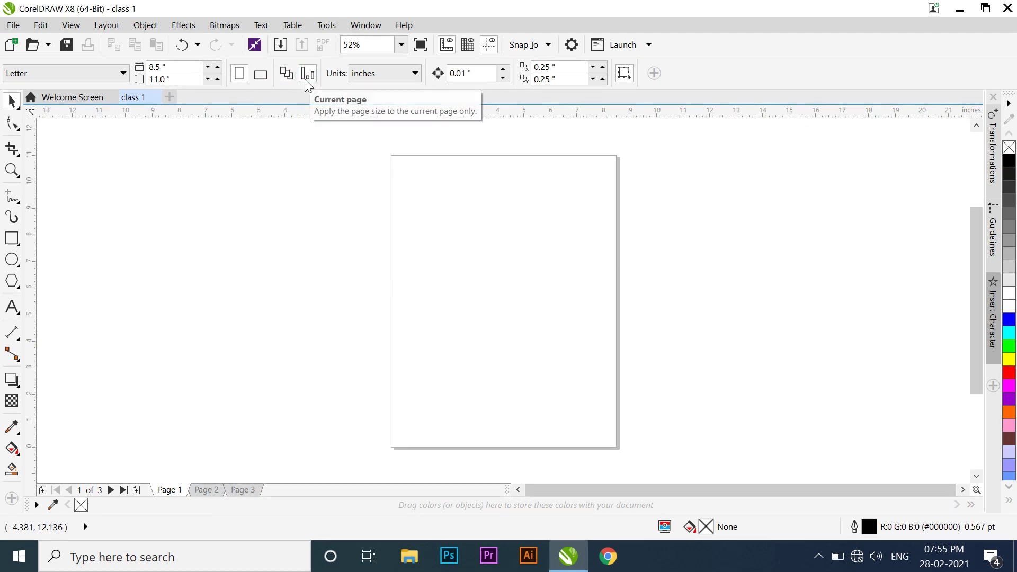
left_click(219, 492)
left_click(265, 77)
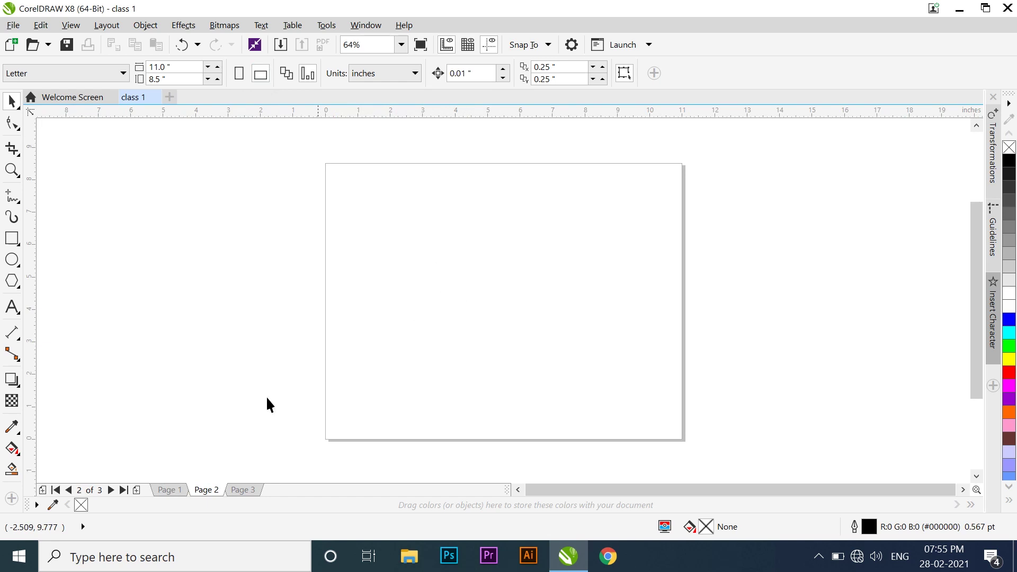
left_click(244, 490)
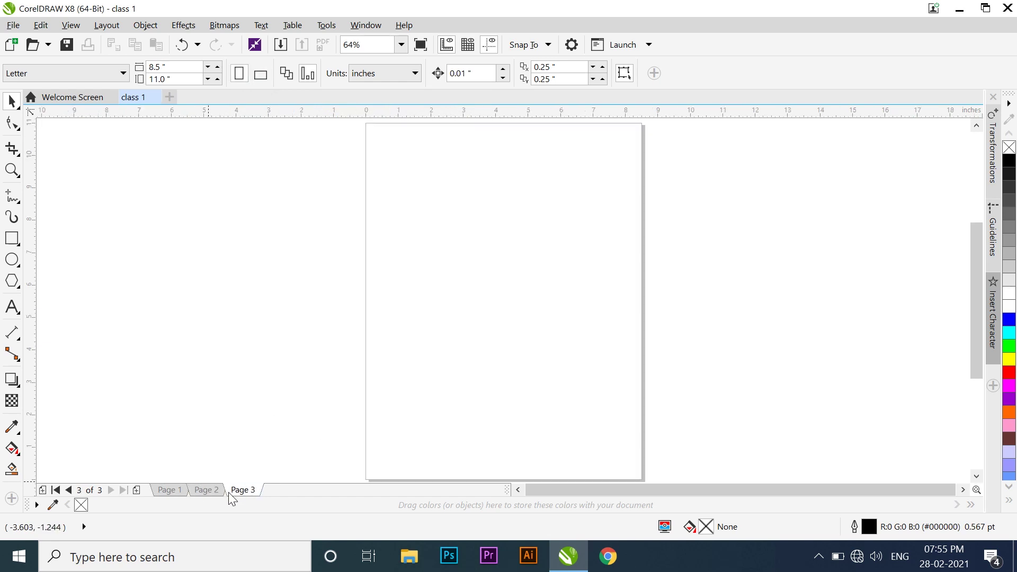
left_click(208, 491)
left_click(170, 490)
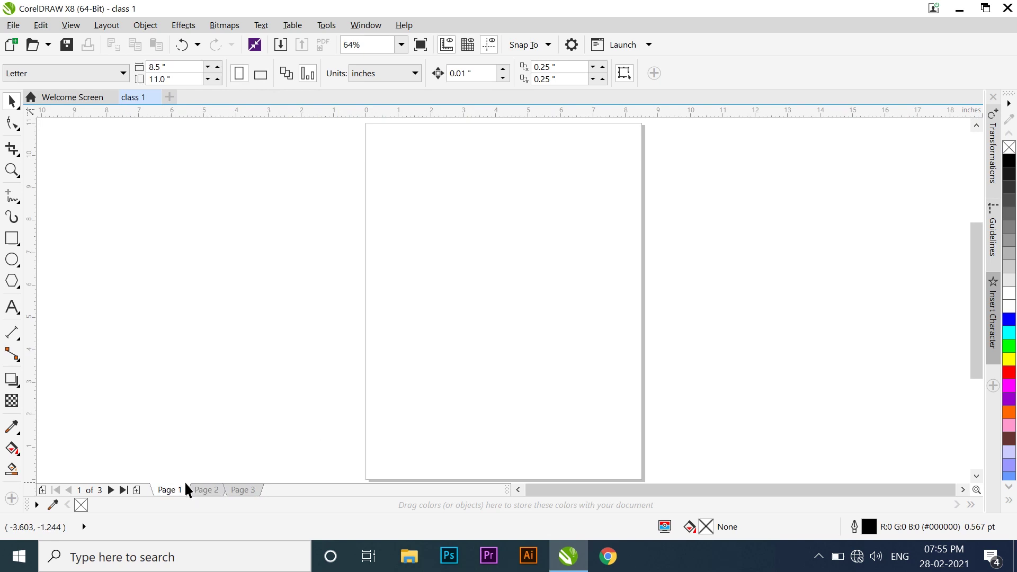
left_click(205, 490)
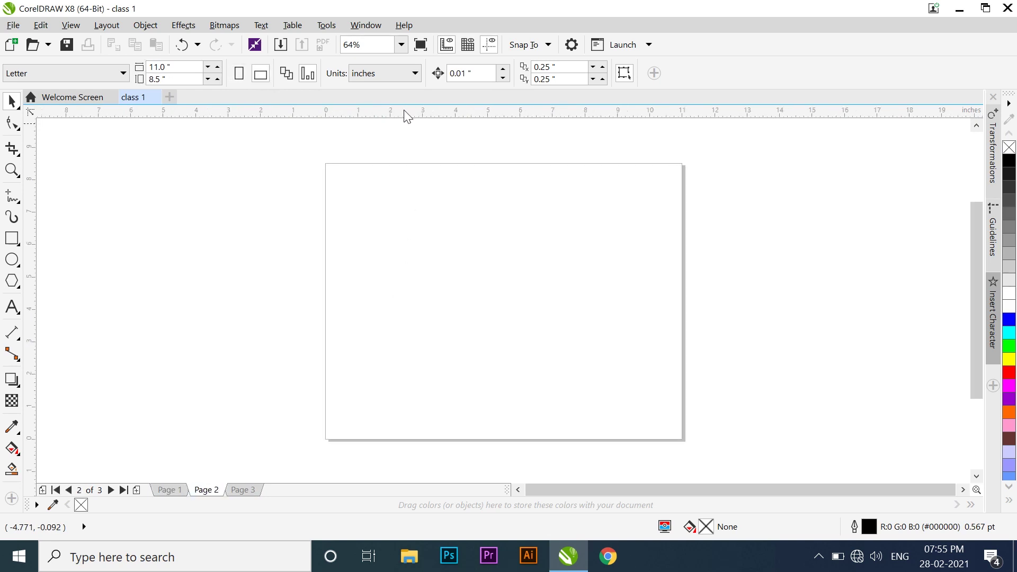
- Set the document's drawing units to millimeters
left_click(385, 73)
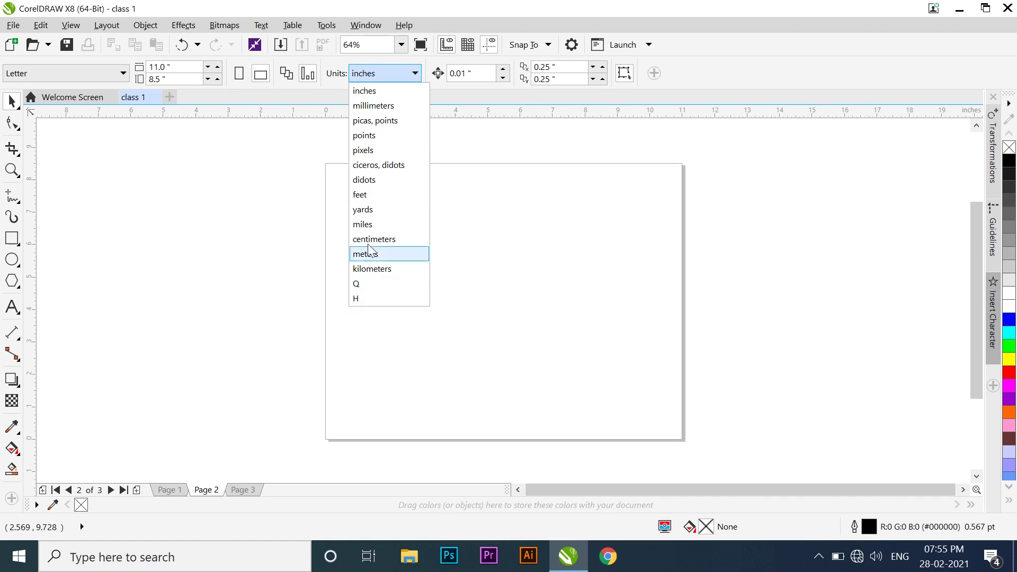
left_click(399, 77)
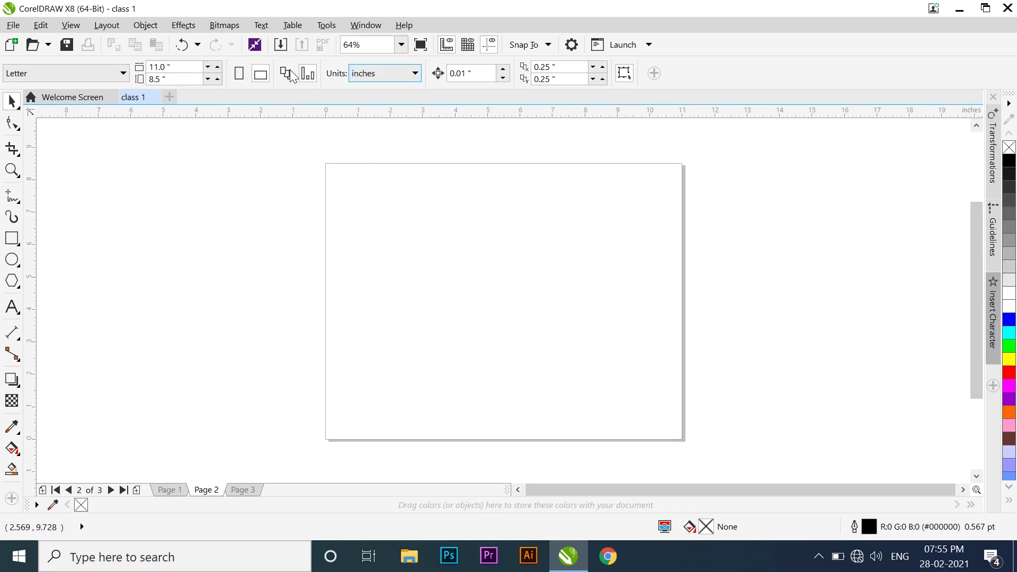
left_click(354, 76)
left_click(364, 104)
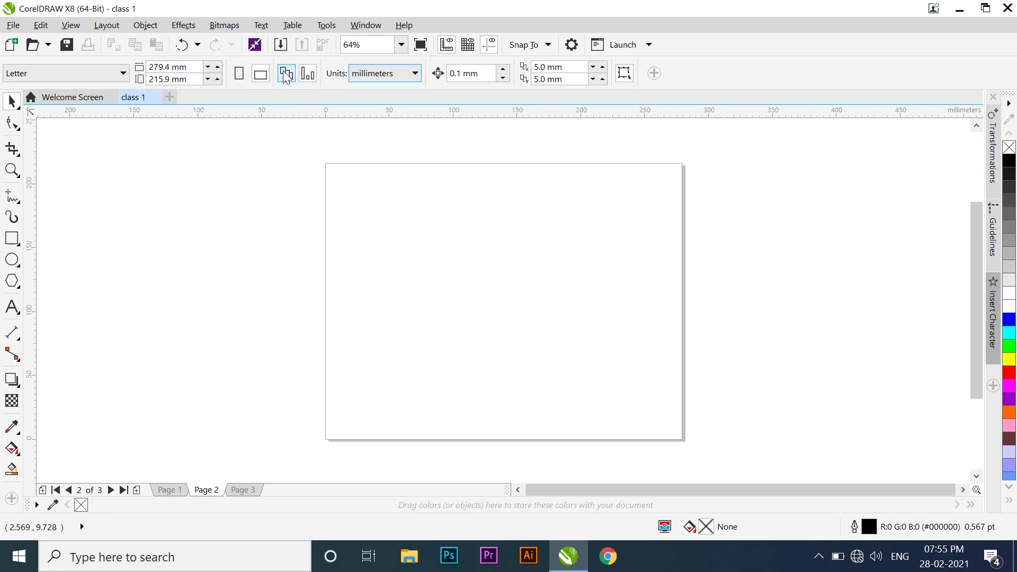
left_click(356, 77)
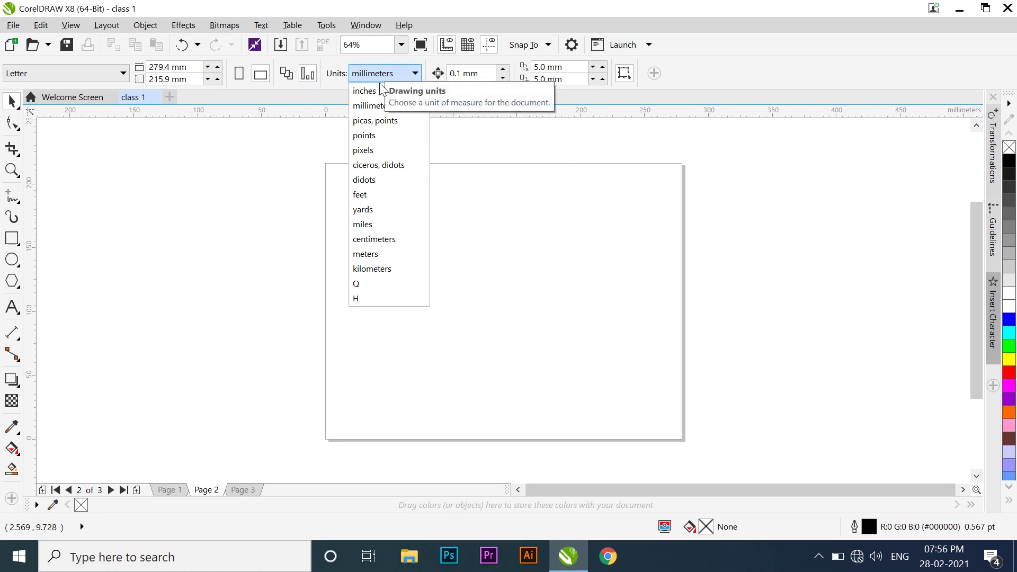
left_click(498, 79)
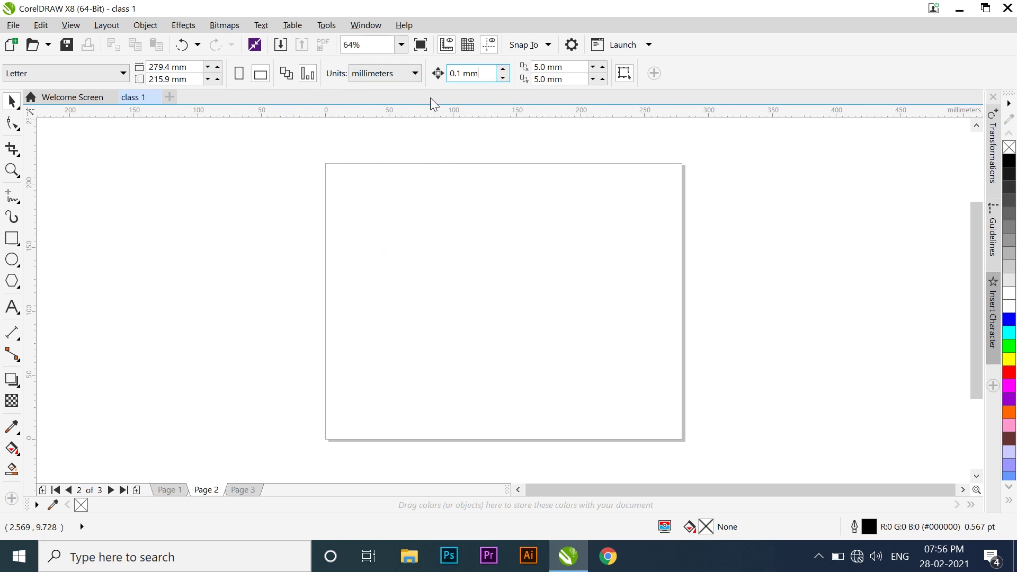
- Switch to the Welcome Screen and close it so that only the class 1 document stays open
scroll(353, 279, "down", 2)
scroll(356, 273, "up", 2)
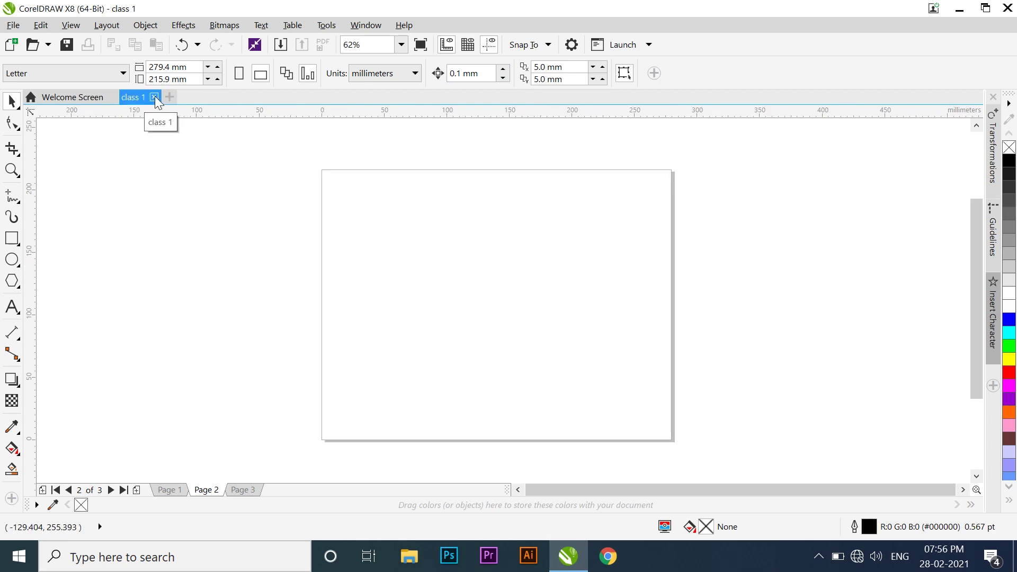
left_click(102, 98)
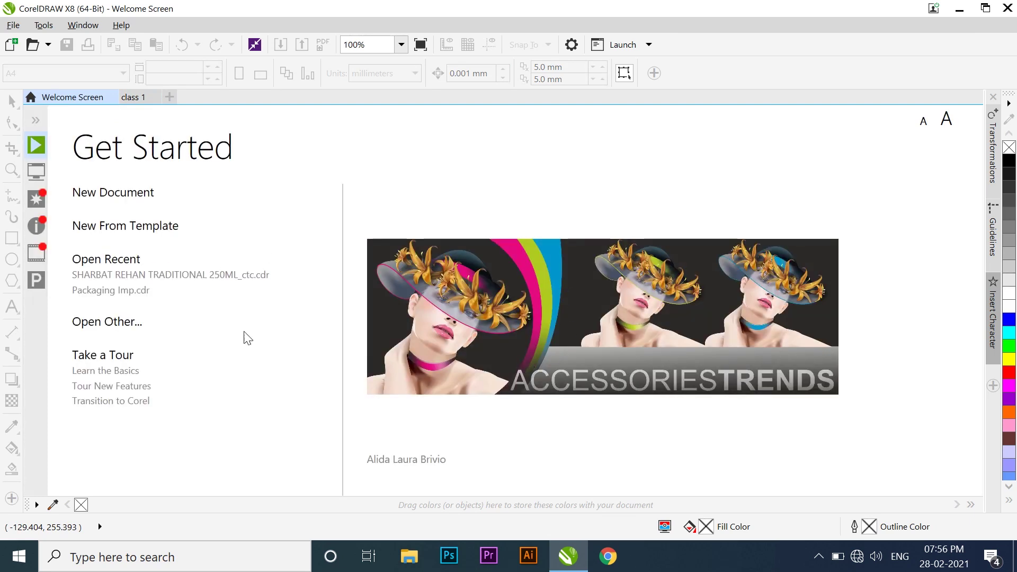
left_click(111, 97)
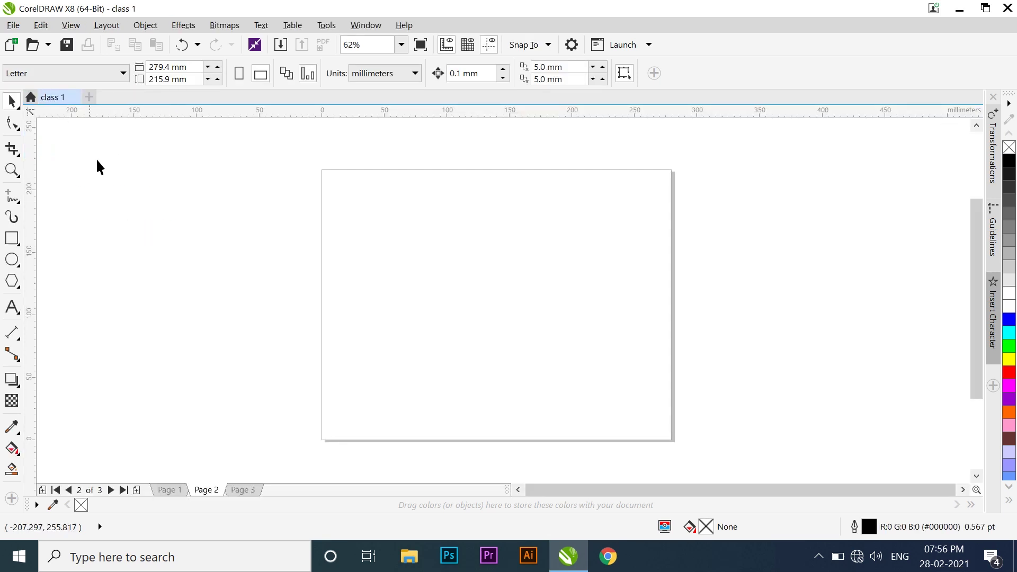
left_click(13, 25)
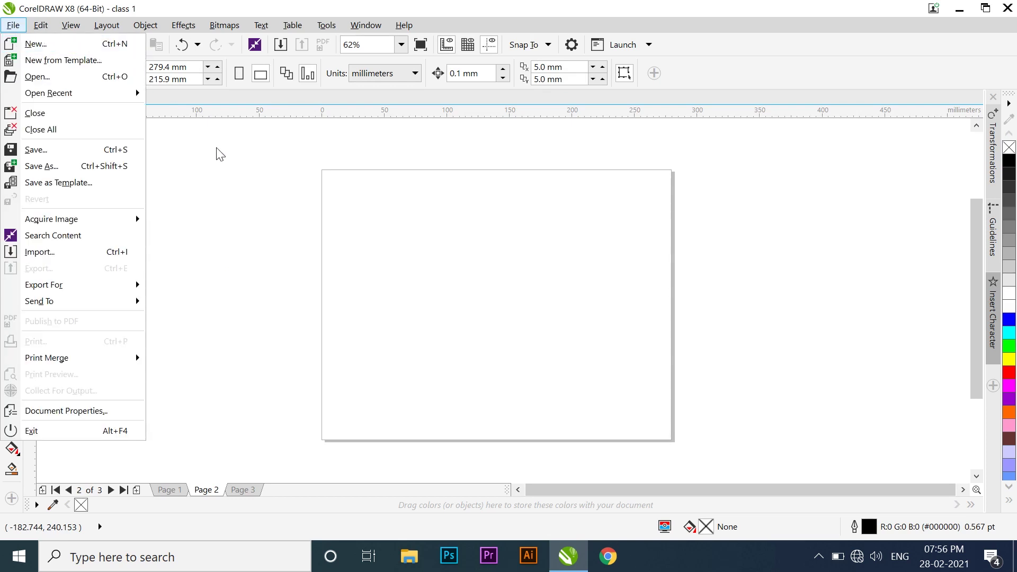
left_click(223, 164)
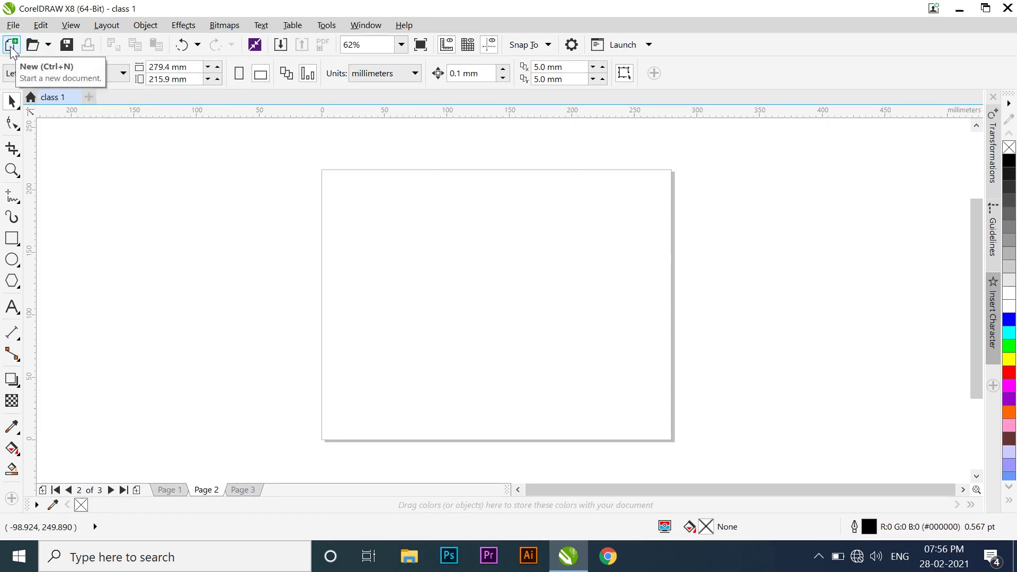
- Create a second document with the default Letter settings and close it again
left_click(87, 102)
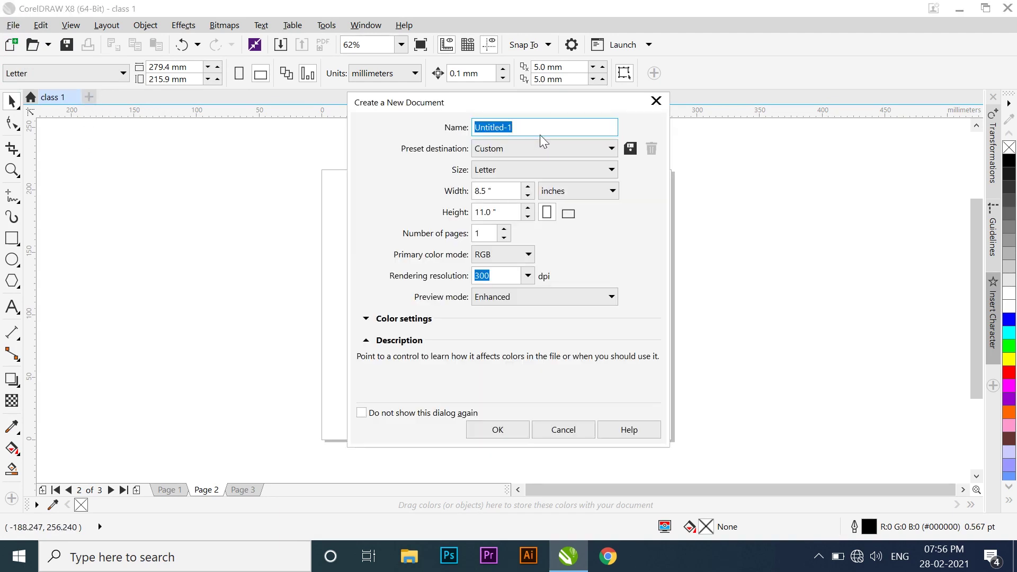
left_click_drag(528, 100, 472, 103)
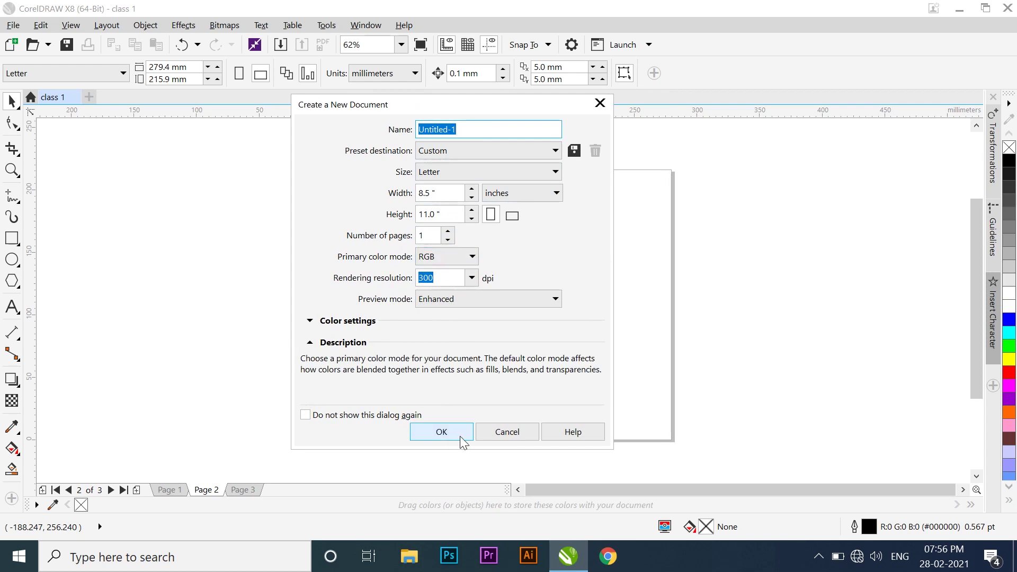
left_click(442, 433)
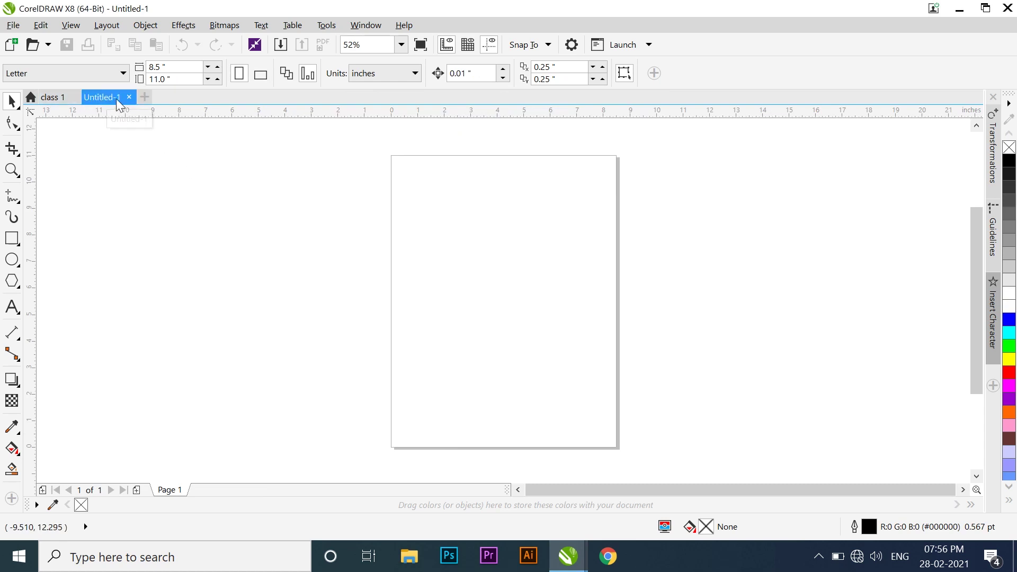
left_click(129, 98)
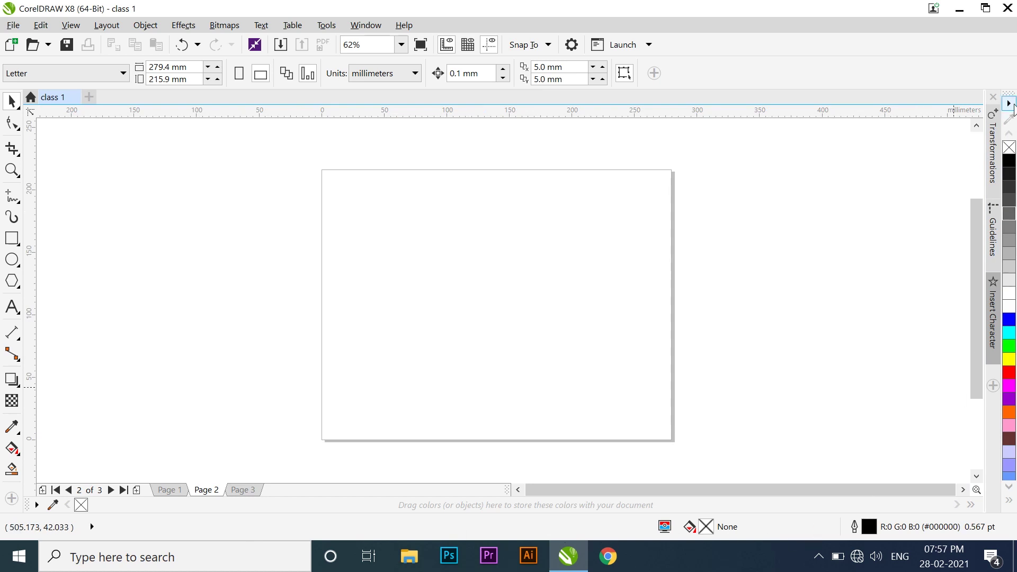
- Undock the Default Palette, check its options and colors, and dock it horizontally above the document tabs
mouse_move(1008, 93)
left_mouse_down()
mouse_move(754, 102)
mouse_move(752, 91)
left_mouse_up()
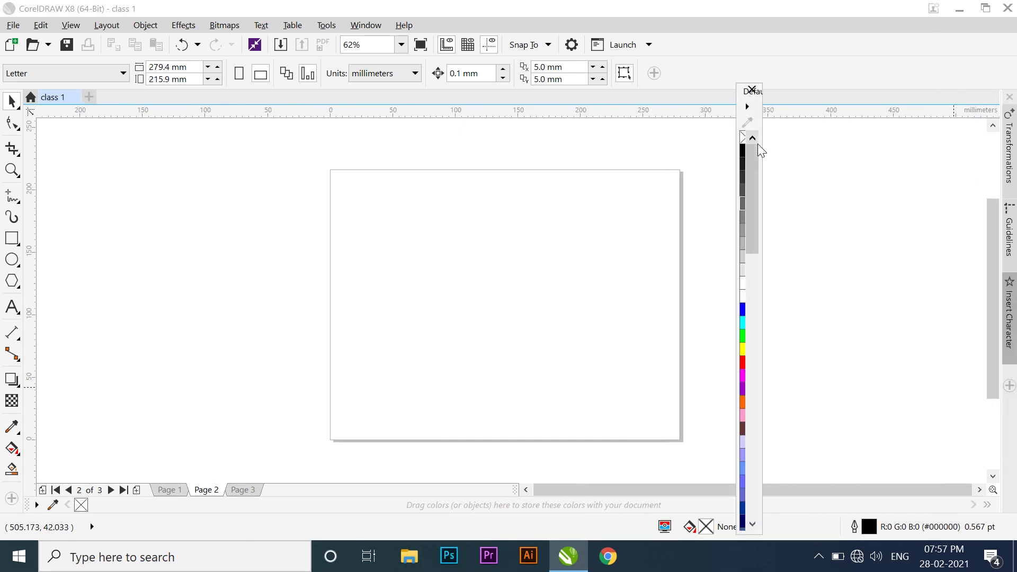
left_click(748, 107)
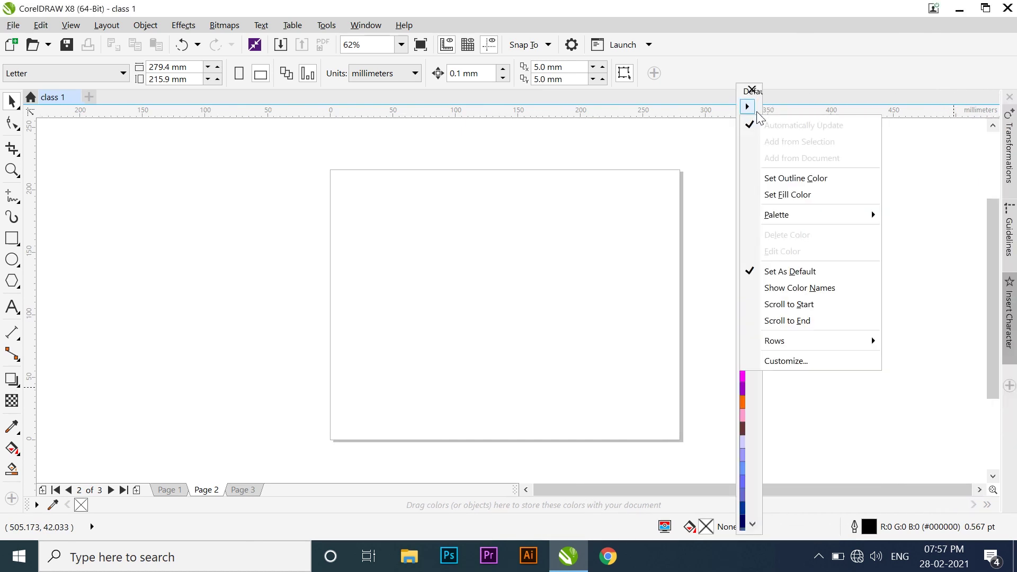
left_click(749, 108)
left_click(753, 524)
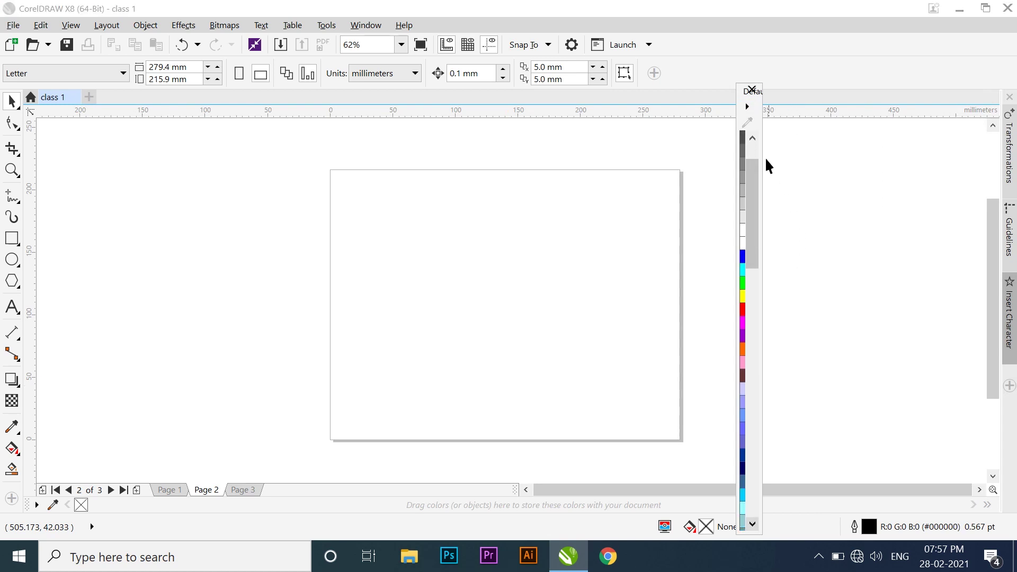
left_click_drag(762, 129, 855, 127)
mouse_move(815, 101)
left_mouse_down()
mouse_move(725, 96)
mouse_move(746, 99)
left_mouse_up()
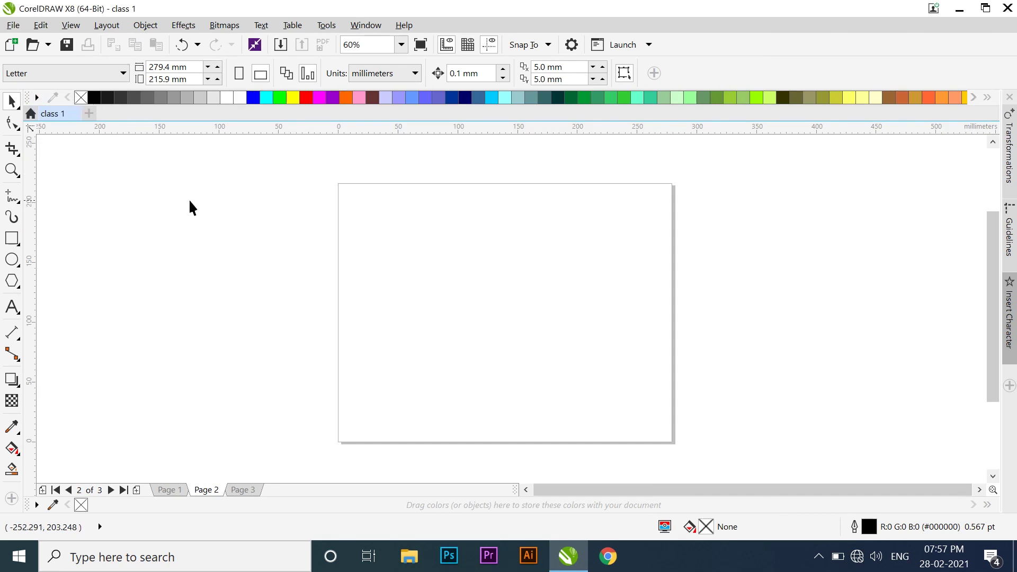
- Float the Default Palette and close it, and close the docker group holding Transformations, Guidelines and Insert Character
left_click_drag(27, 98, 82, 193)
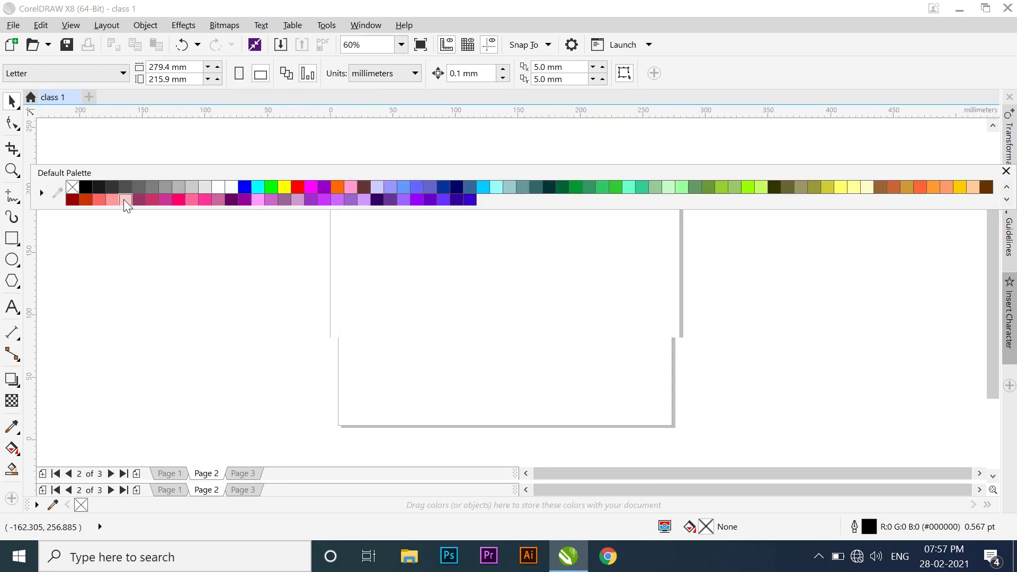
left_click_drag(791, 175, 820, 169)
left_click(925, 165)
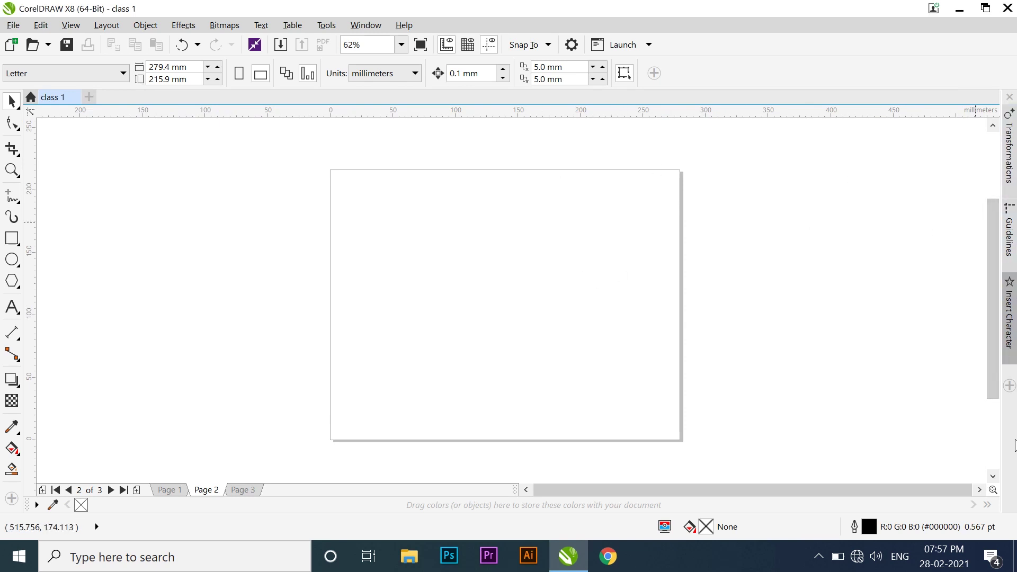
left_click(1010, 97)
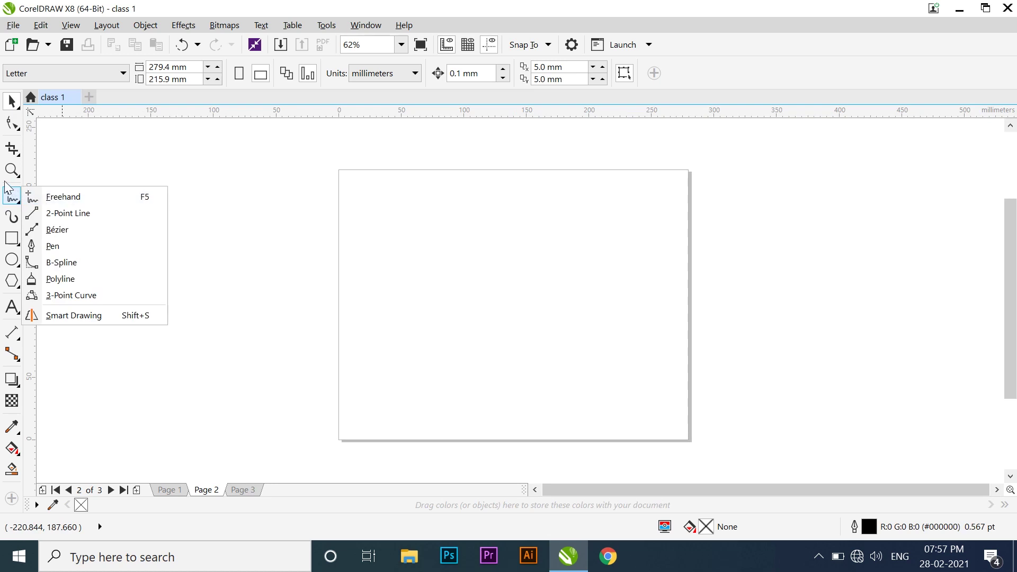
- Look through the Freehand tool's related curve tools and the list of available toolbars
left_click(31, 192)
left_click(11, 178)
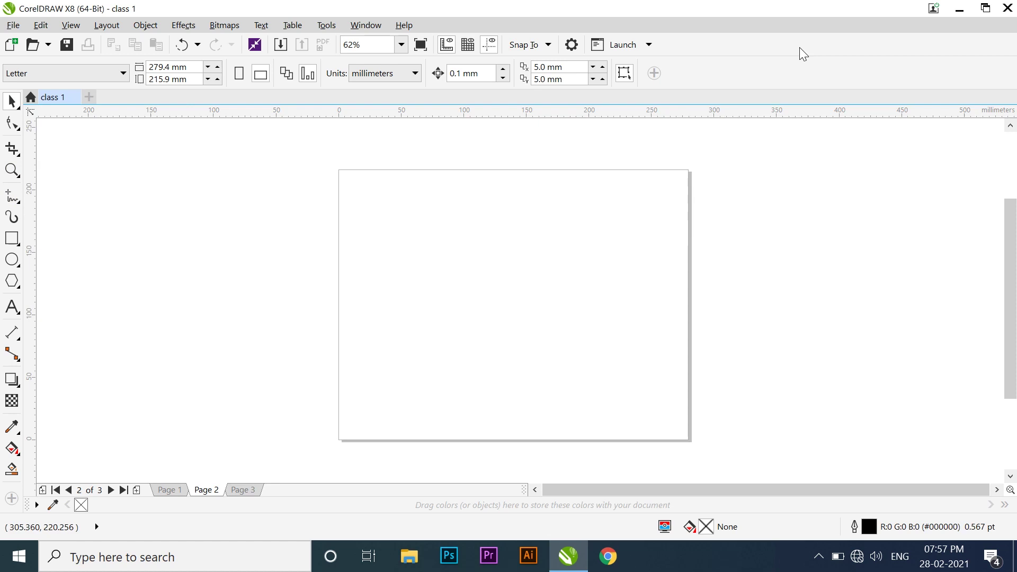
right_click(778, 63)
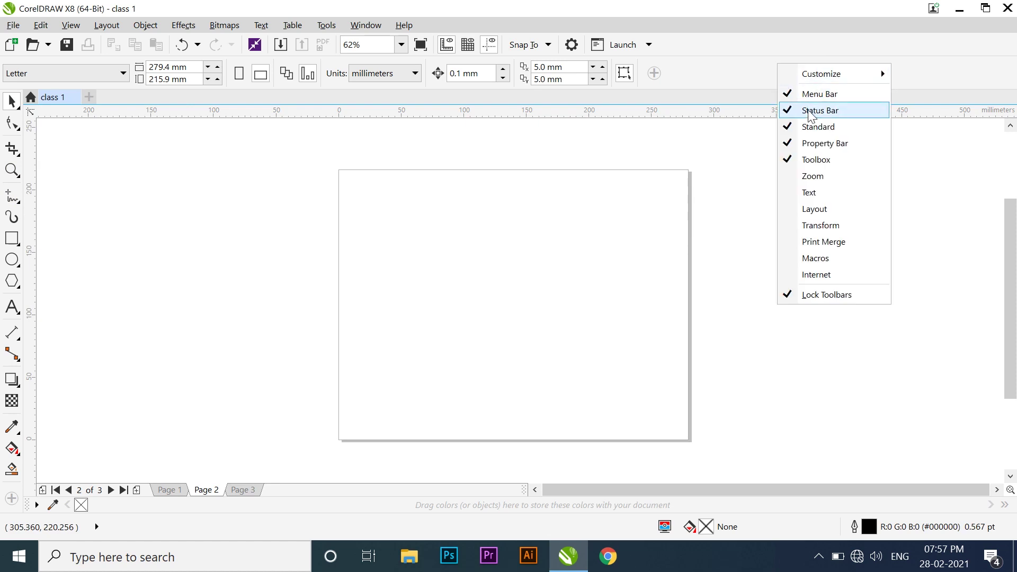
left_click(723, 69)
- Check the toolbar customization options, hide the toolbox and show it again
right_click(723, 69)
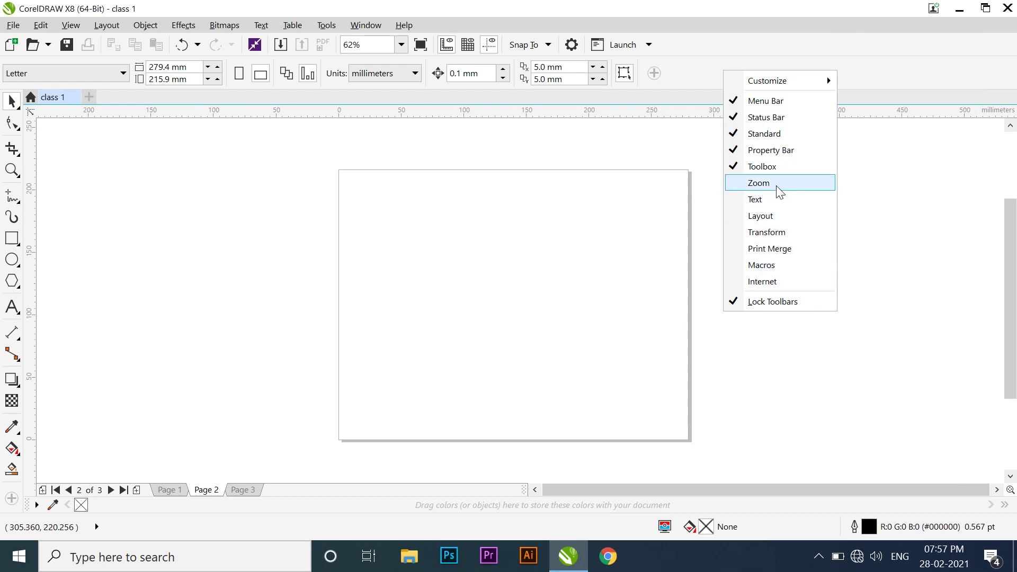
mouse_move(778, 89)
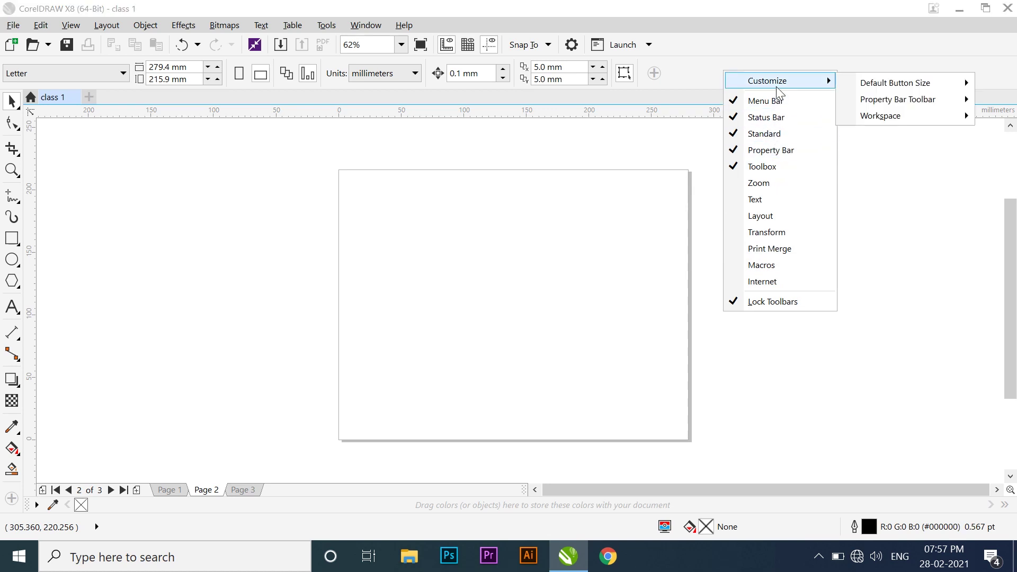
left_click(736, 167)
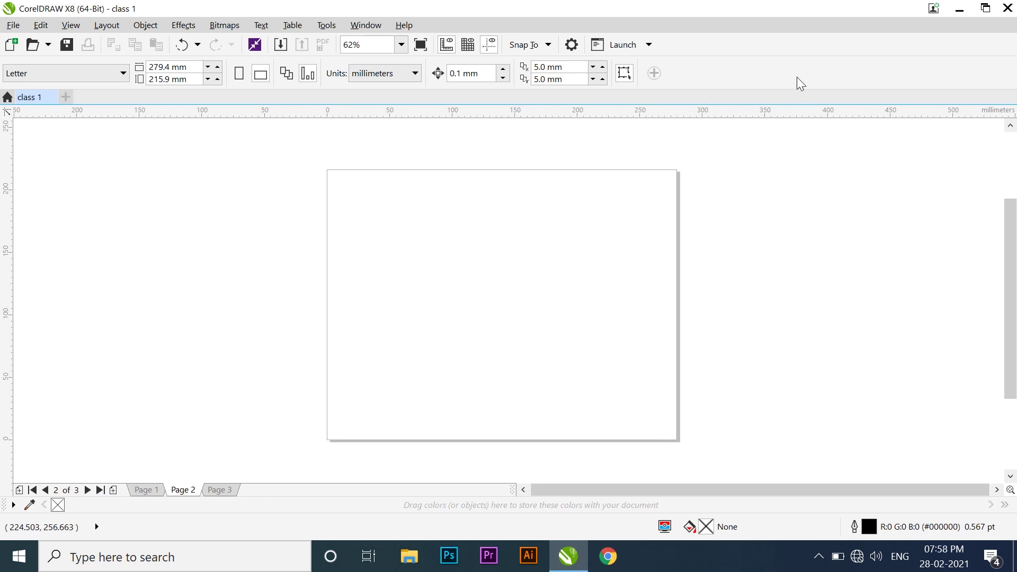
right_click(797, 61)
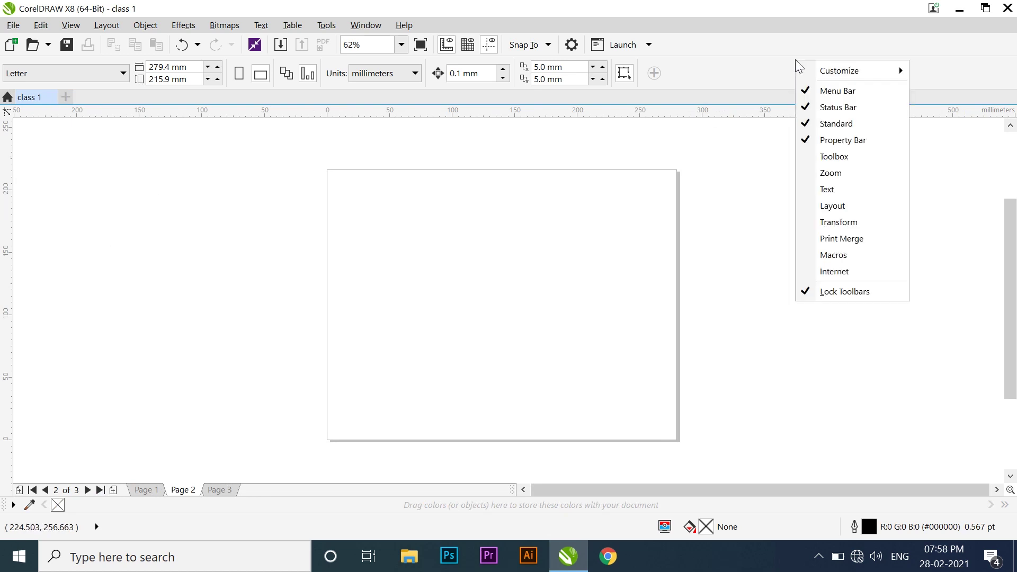
left_click(803, 158)
- Hide the status bar, Standard toolbar, property bar, toolbox and menu bar
right_click(746, 63)
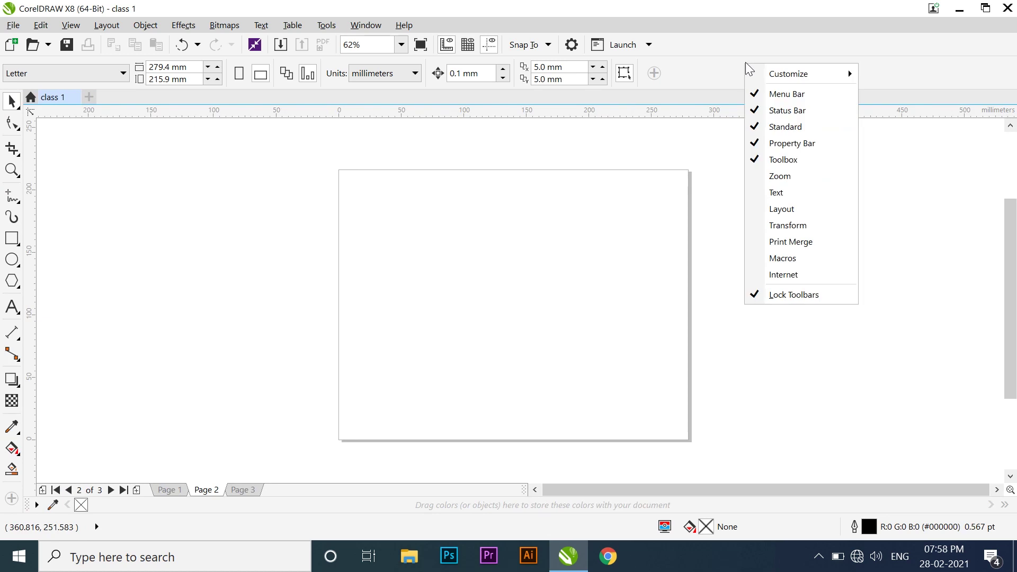
left_click(755, 112)
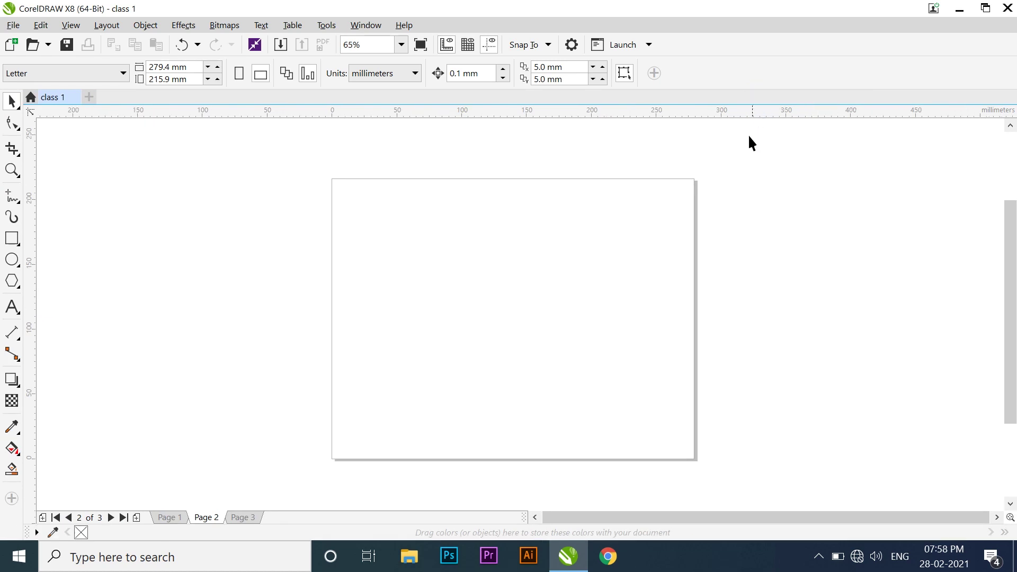
right_click(728, 64)
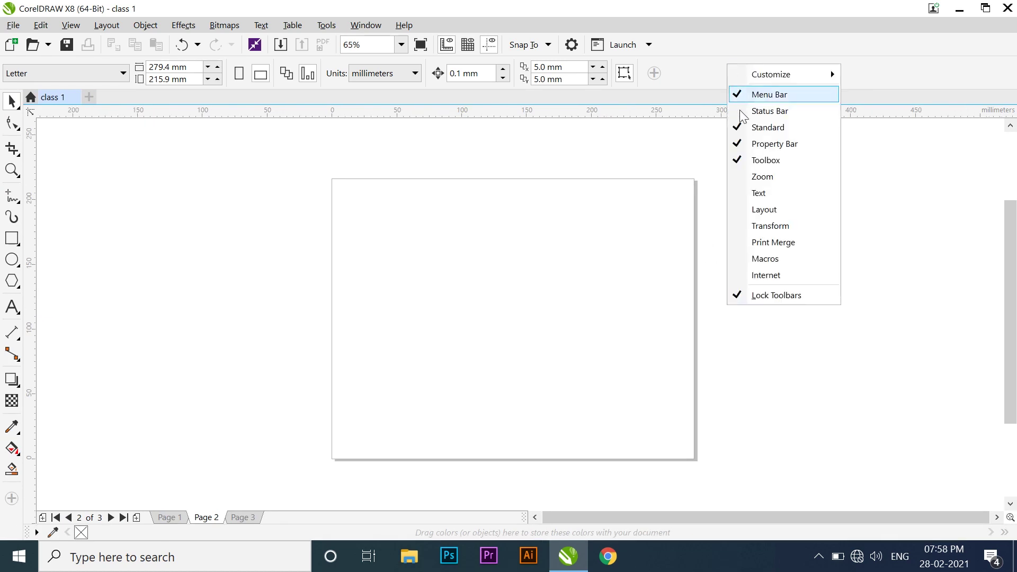
left_click(755, 128)
right_click(733, 64)
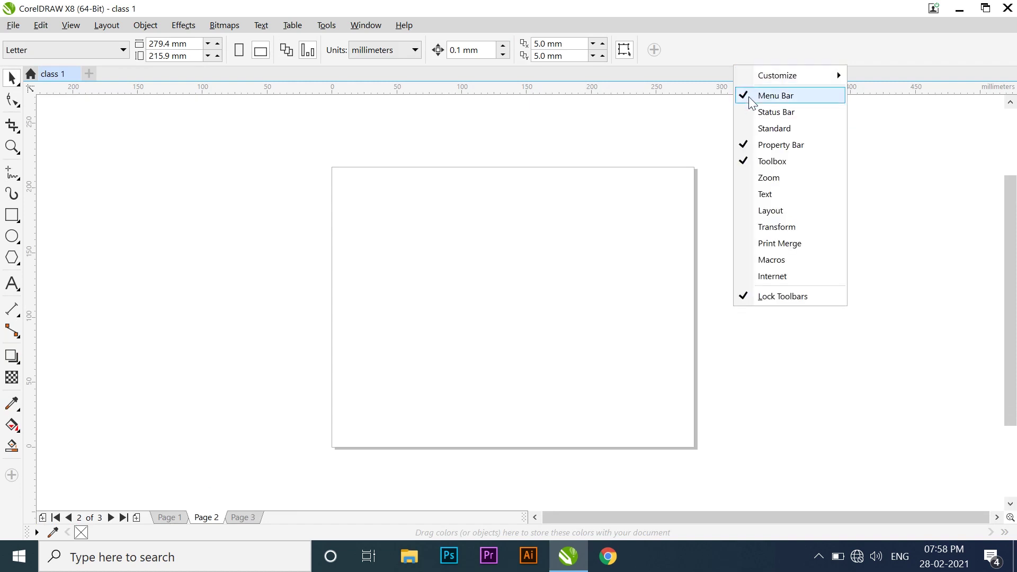
left_click(746, 143)
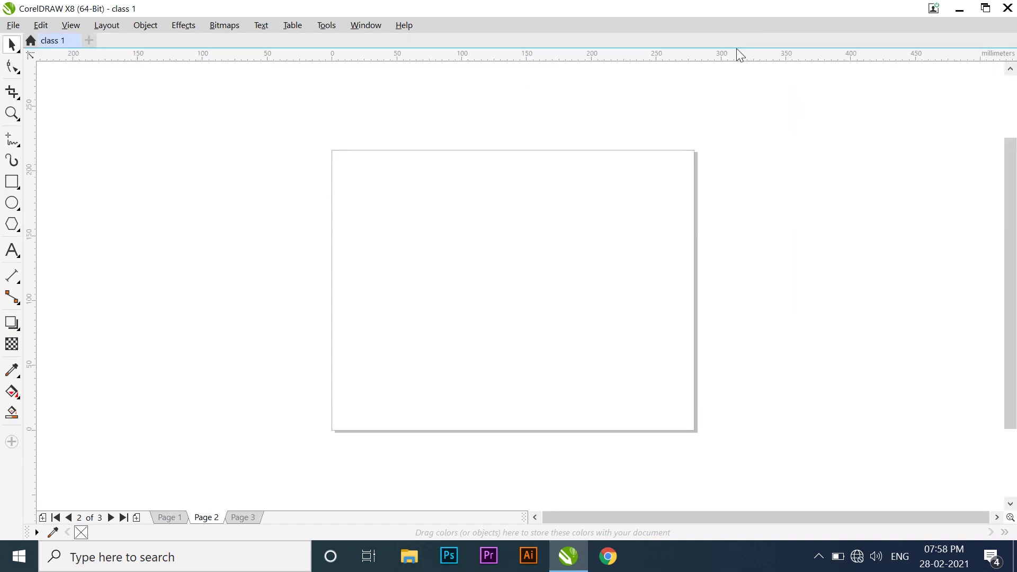
right_click(759, 33)
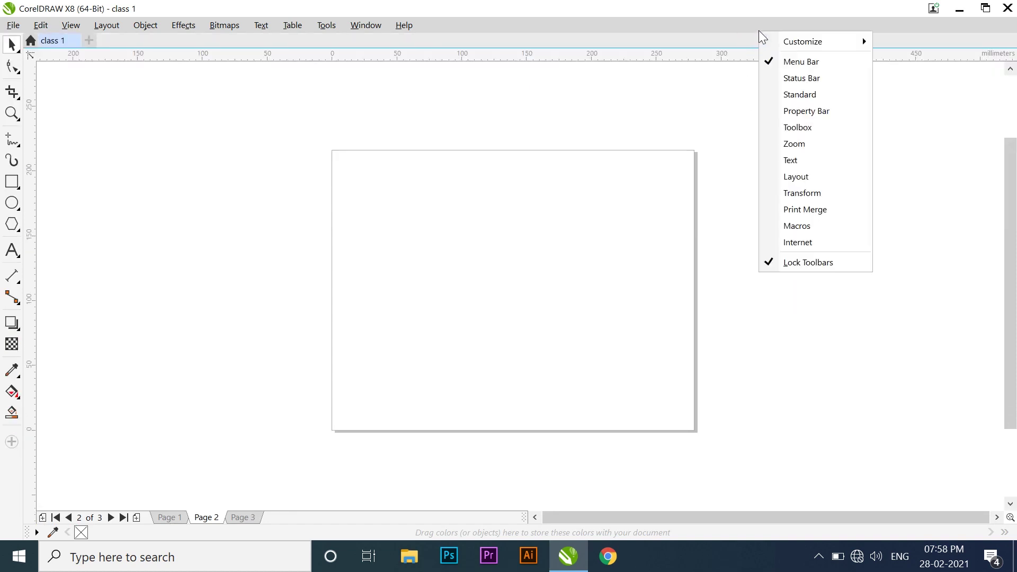
left_click(773, 127)
right_click(773, 22)
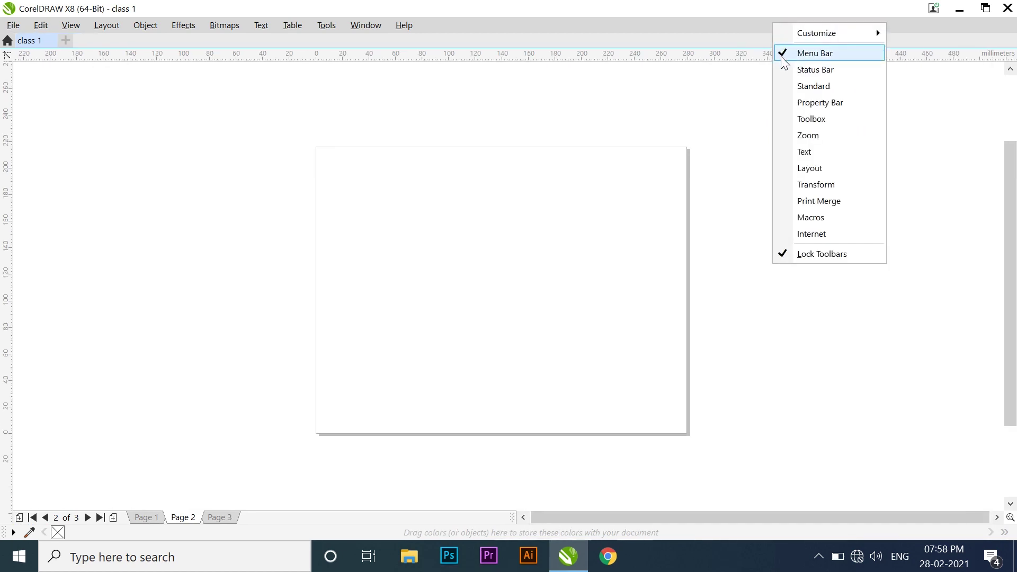
left_click(785, 59)
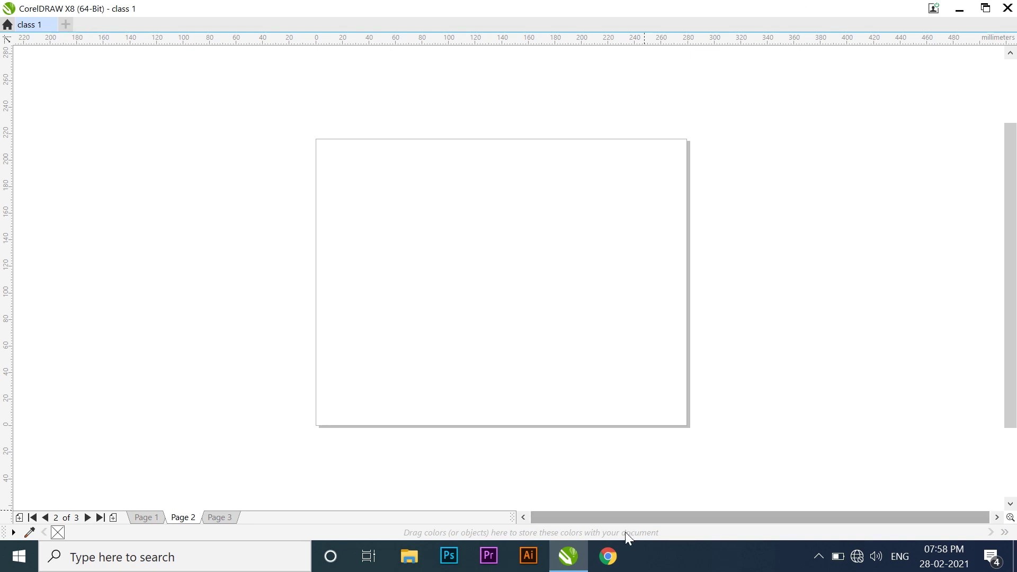
- Try to reopen the toolbar list from the vertical and horizontal rulers
right_click(6, 151)
right_click(7, 148)
right_click(6, 143)
left_click(306, 14)
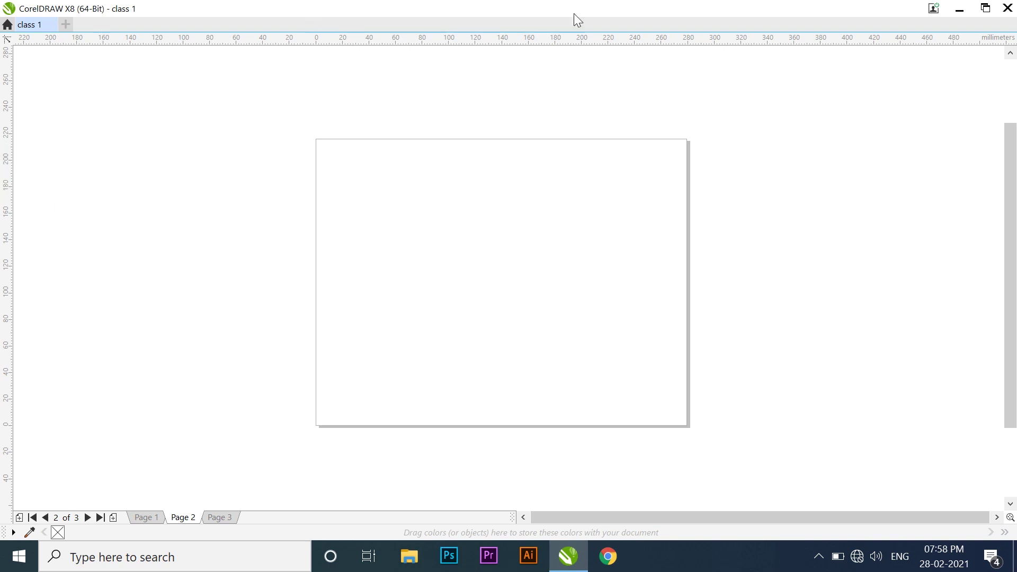
right_click(588, 41)
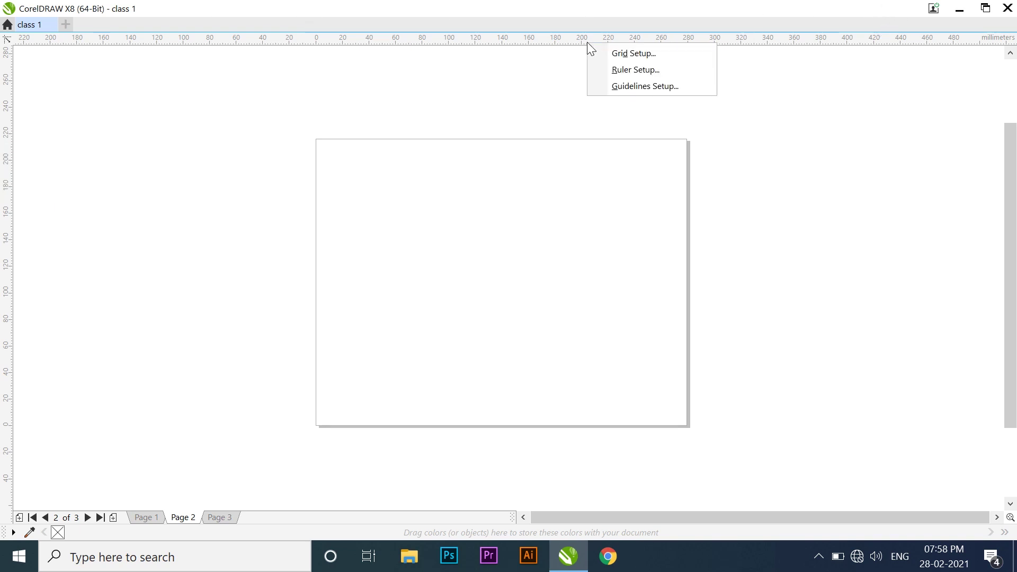
left_click(348, 11)
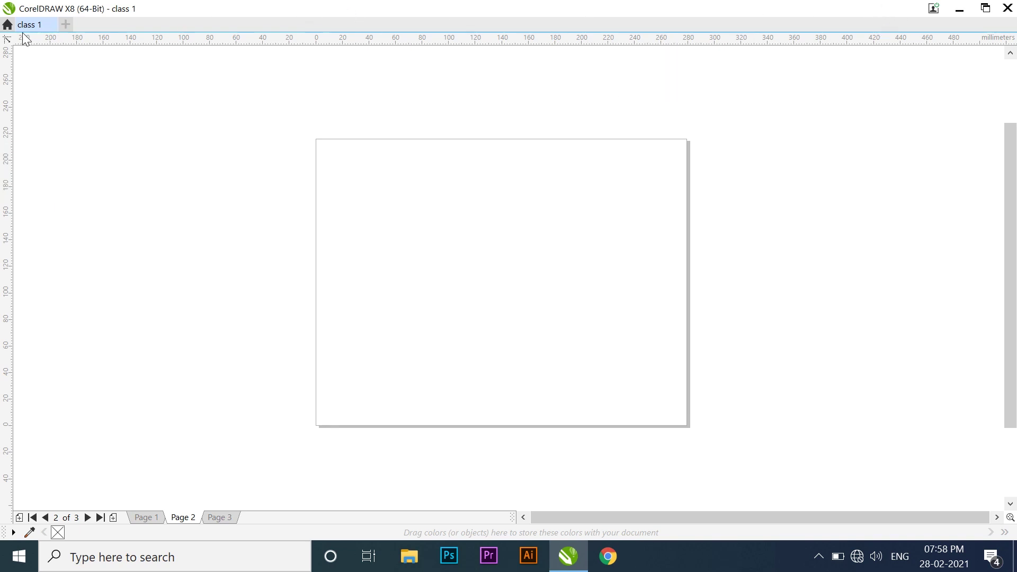
- Open the Welcome Screen, view the New From Template dialog and close the dialog
left_click(7, 25)
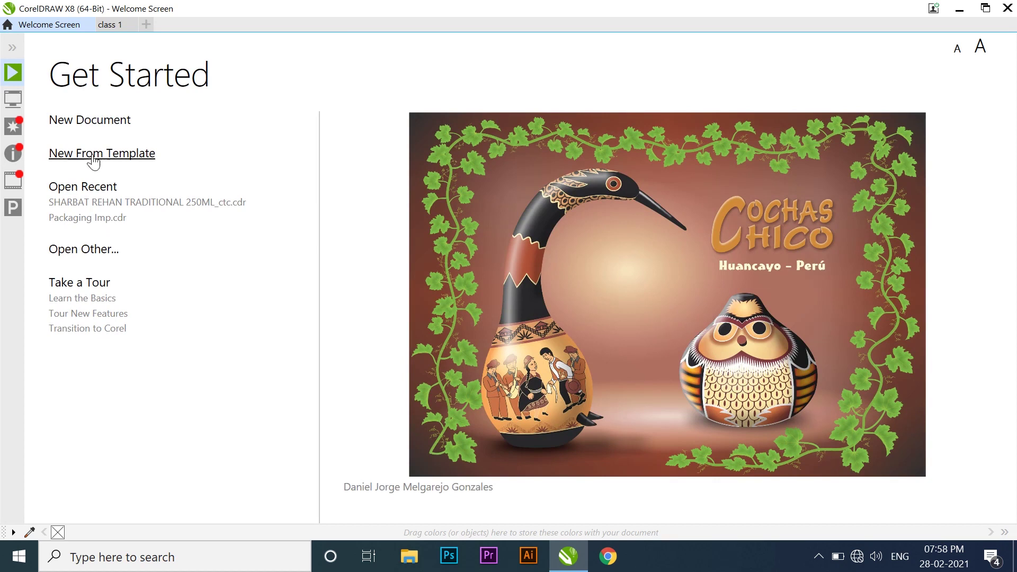
left_click(93, 159)
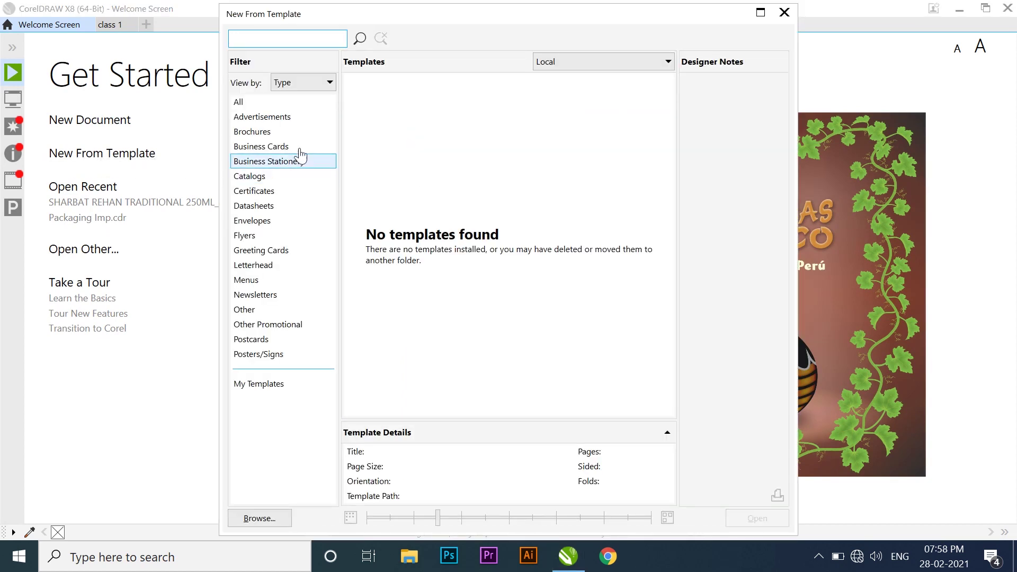
left_click(780, 13)
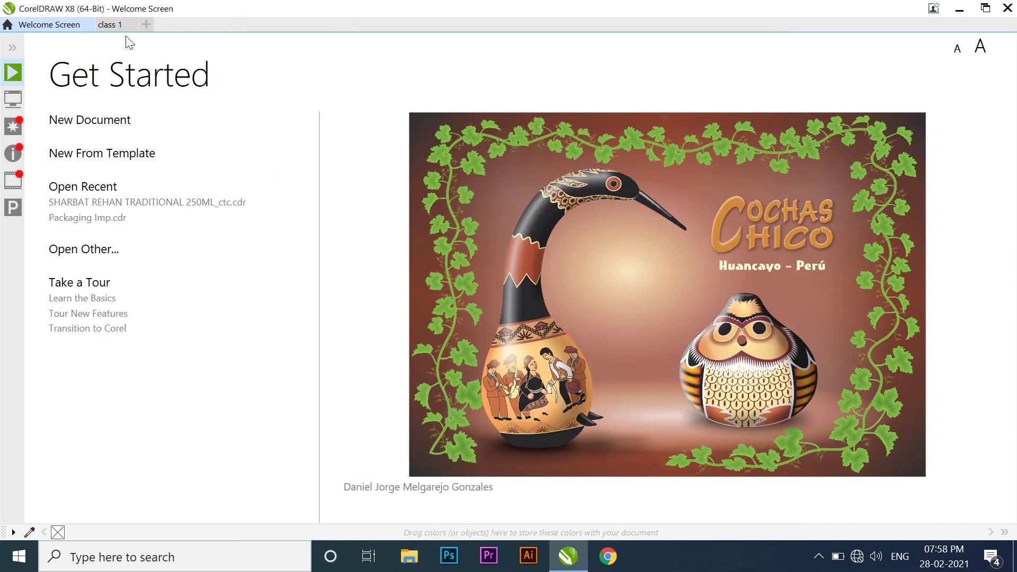
- Review the Workspace choices and expanded section list on the Welcome Screen, and return to the class 1 document
left_click(14, 98)
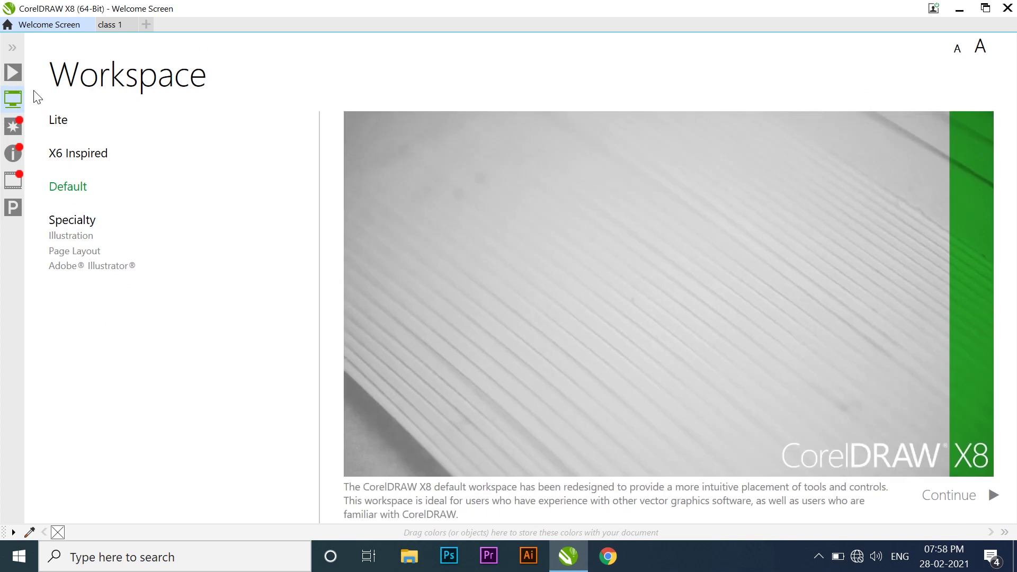
left_click(12, 47)
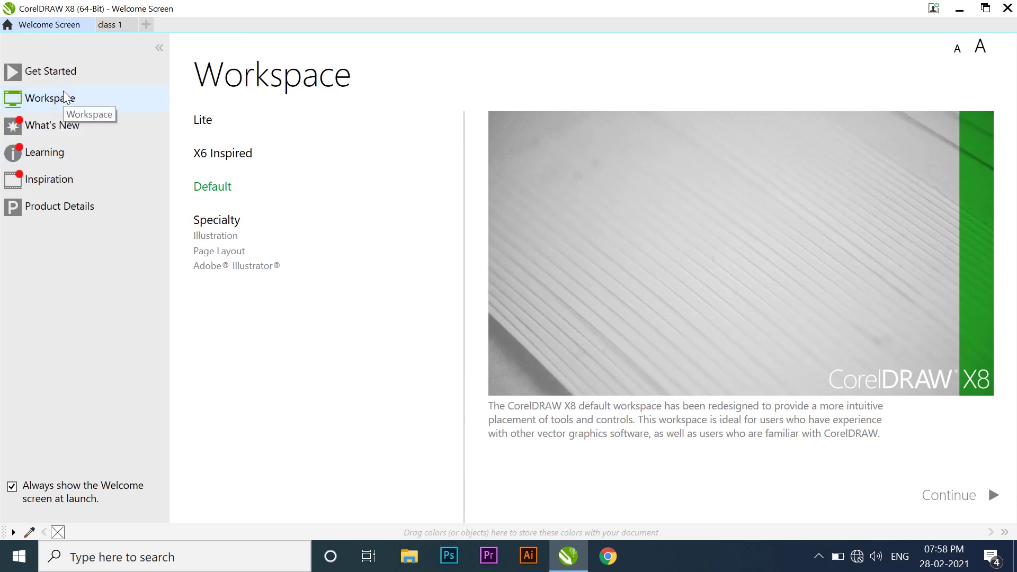
left_click(159, 48)
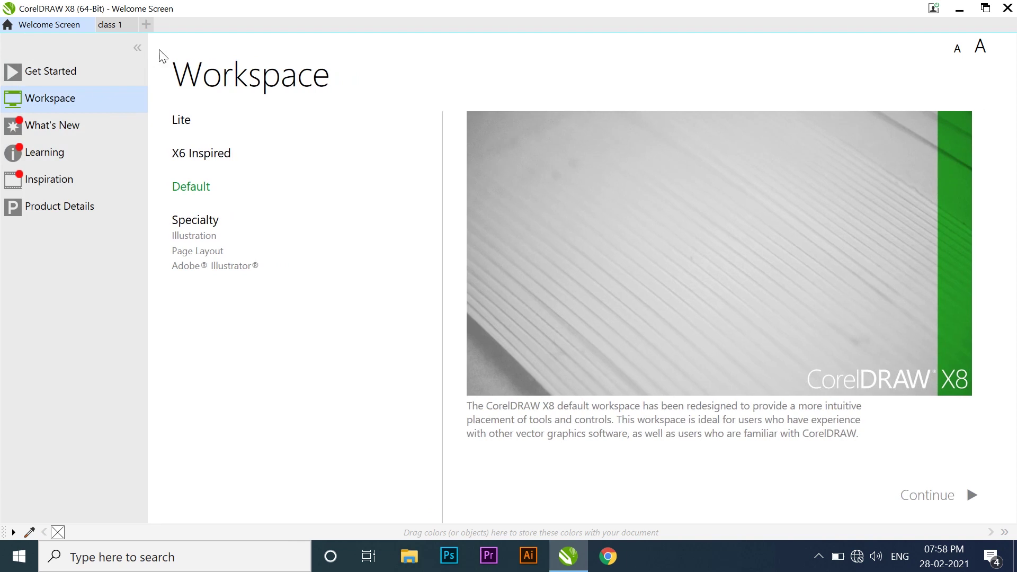
left_click(110, 25)
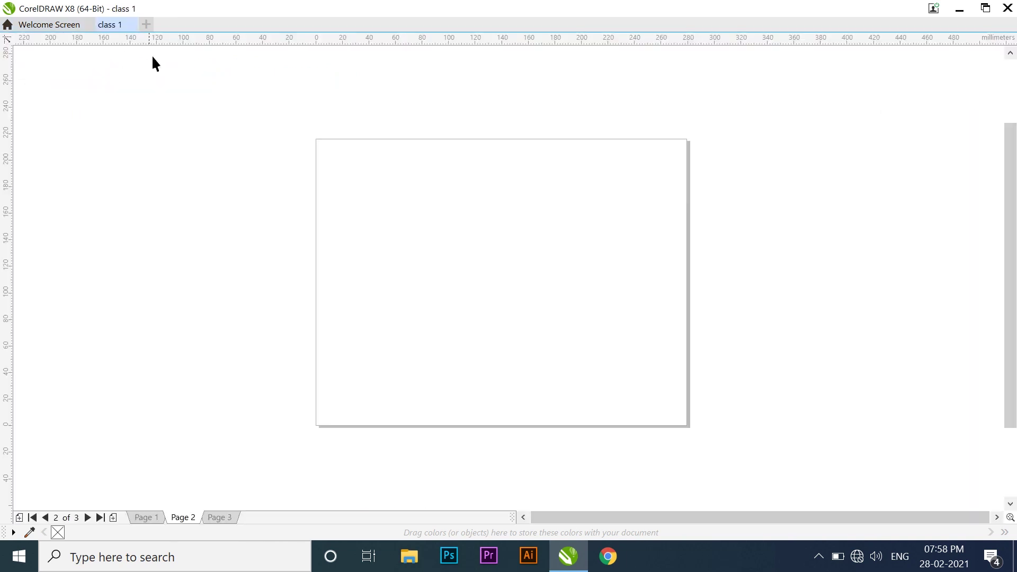
- Restore the status bar and the menu bar in the class 1 document's workspace
right_click(343, 136)
mouse_move(413, 167)
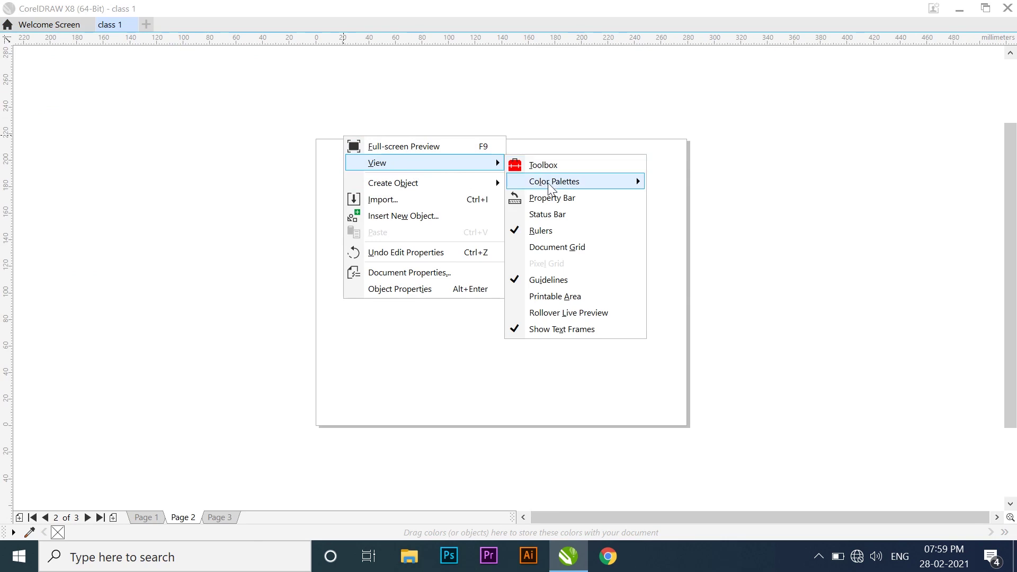
left_click(561, 211)
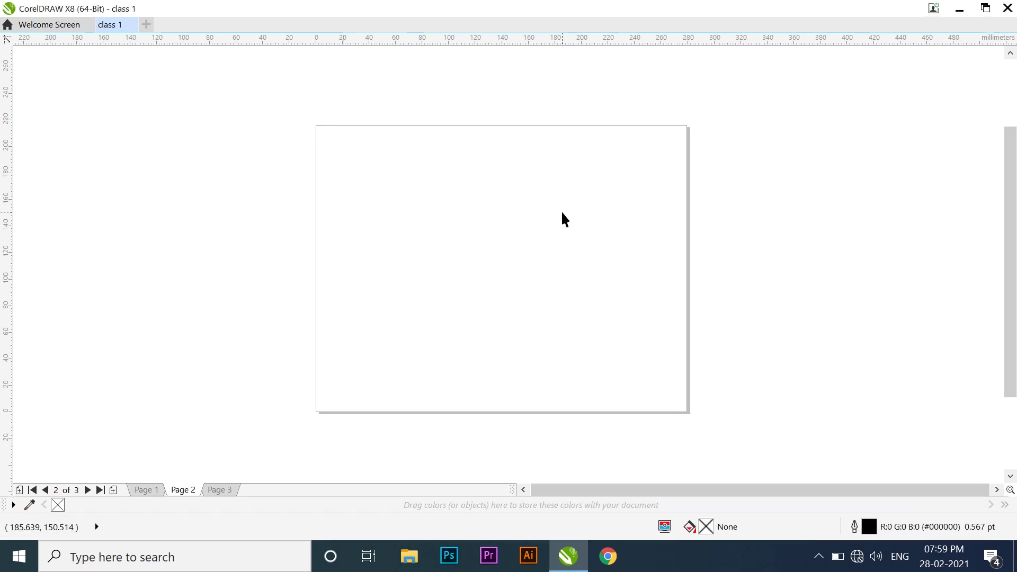
right_click(413, 499)
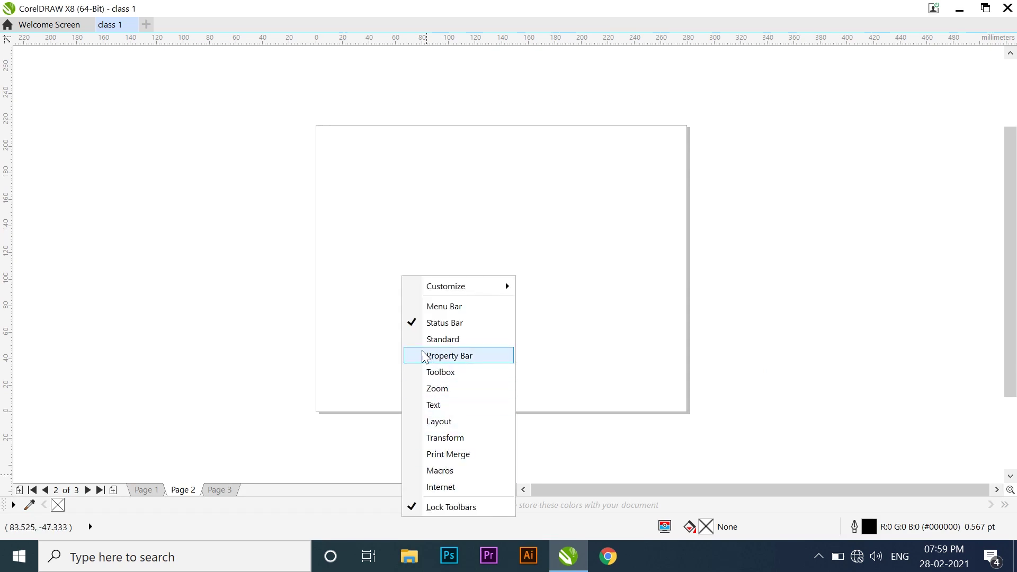
left_click(418, 306)
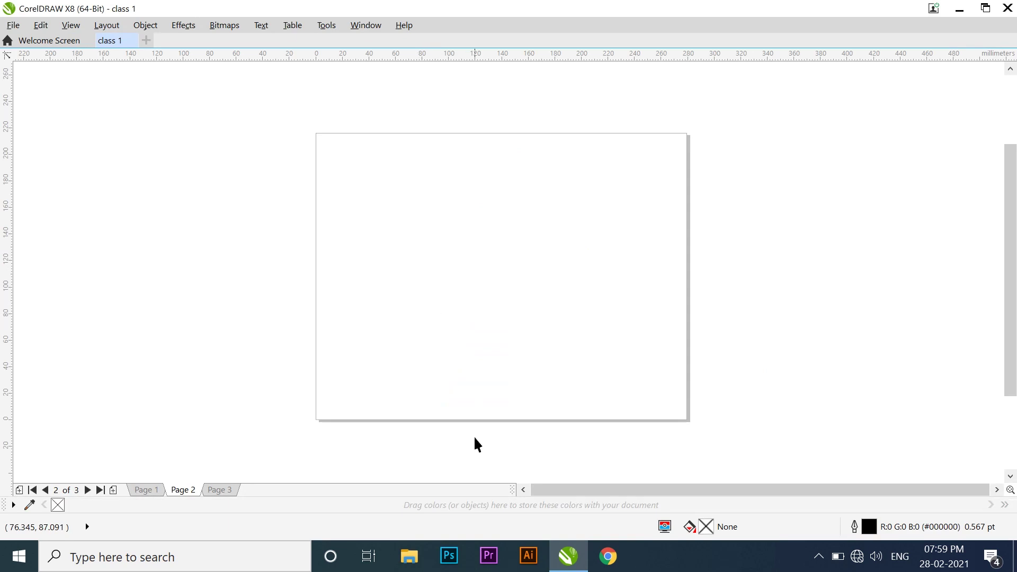
- Bring back the Standard toolbar, the property bar and the toolbox
right_click(462, 525)
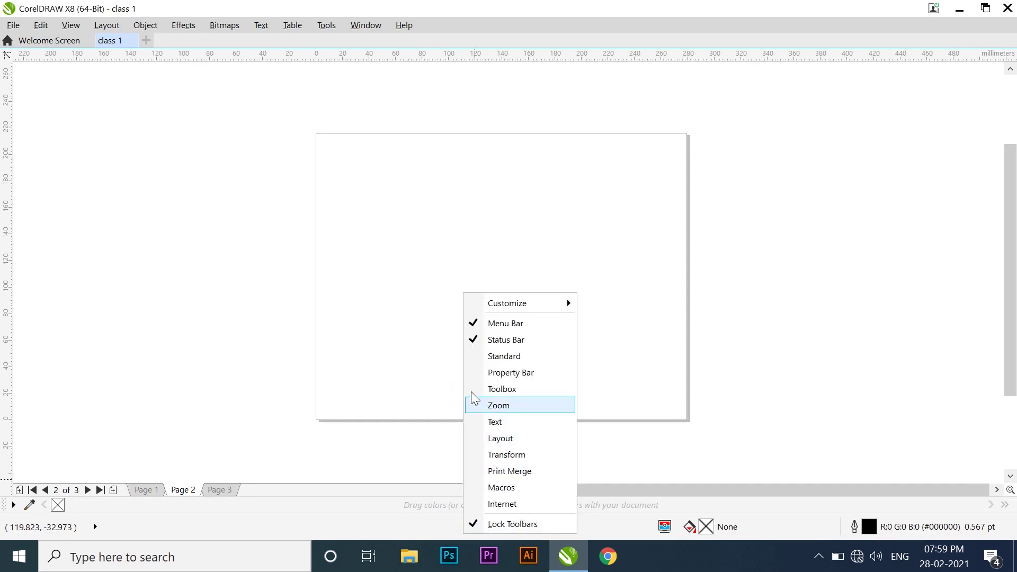
left_click(479, 362)
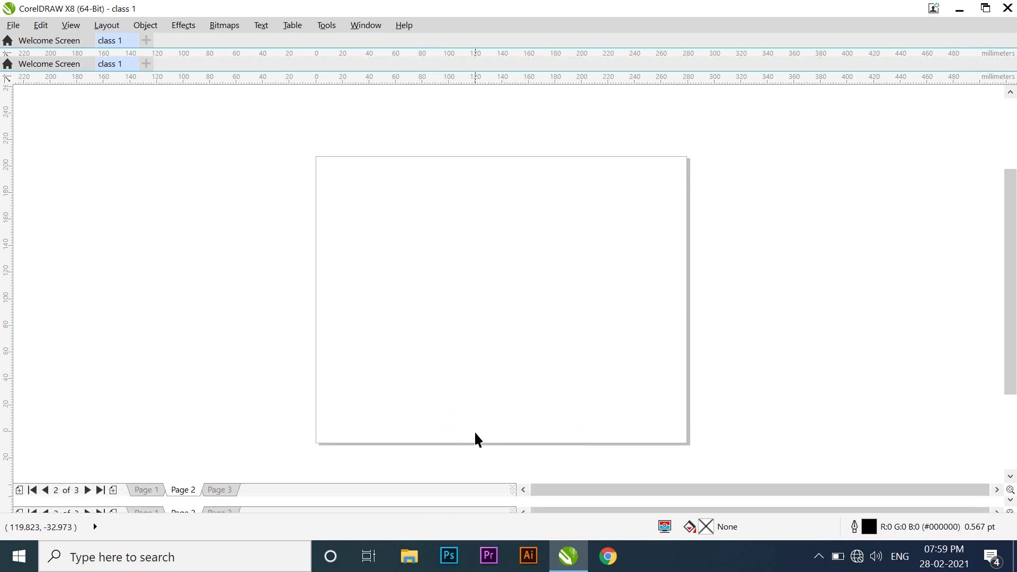
right_click(482, 527)
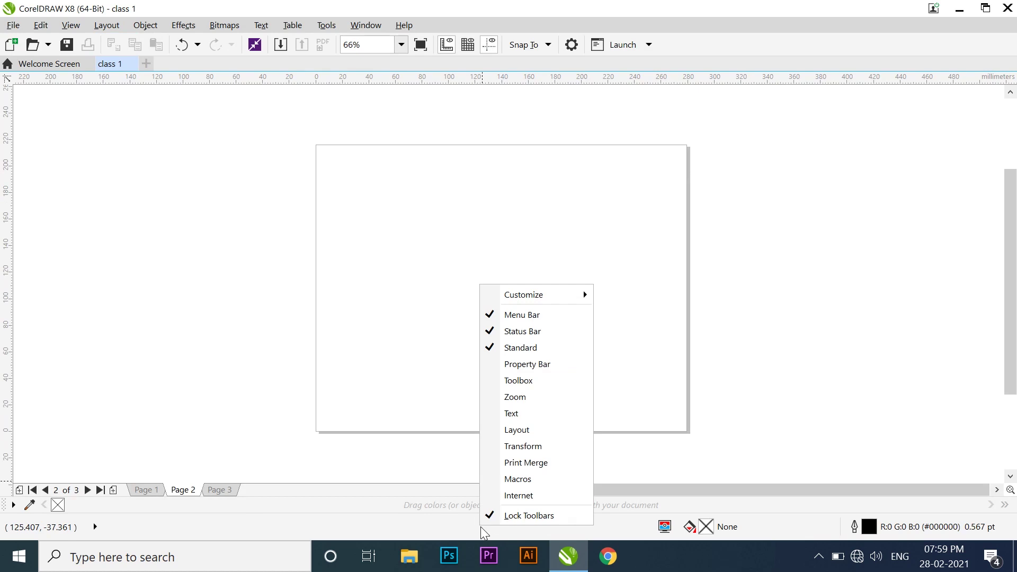
left_click(491, 370)
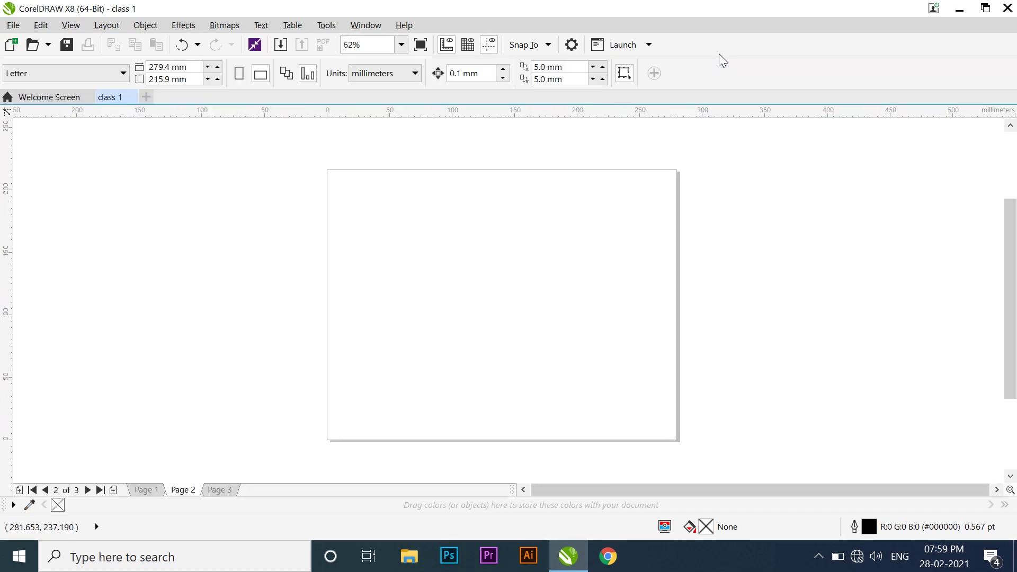
right_click(753, 74)
left_click(765, 173)
right_click(727, 75)
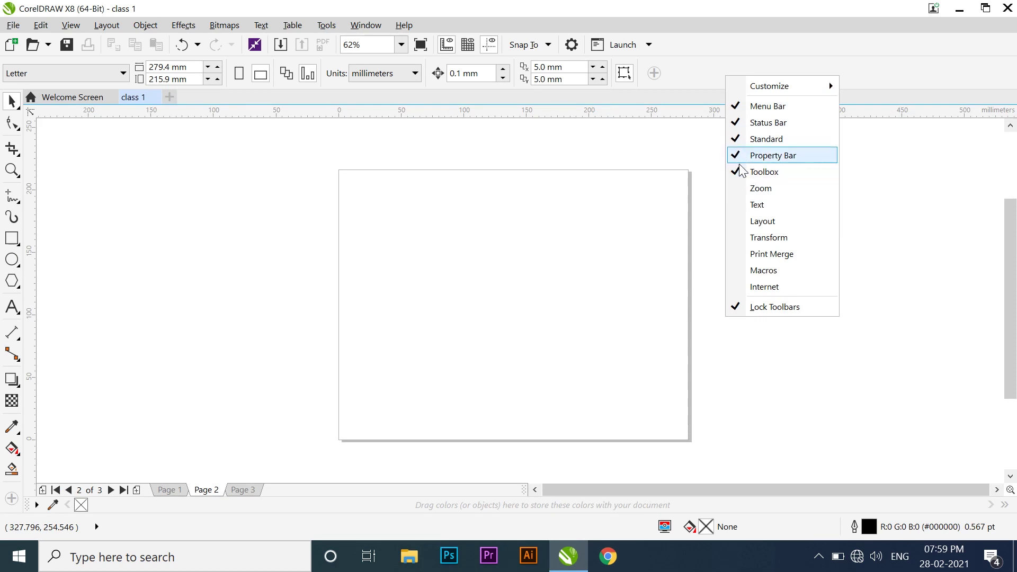
left_click(941, 130)
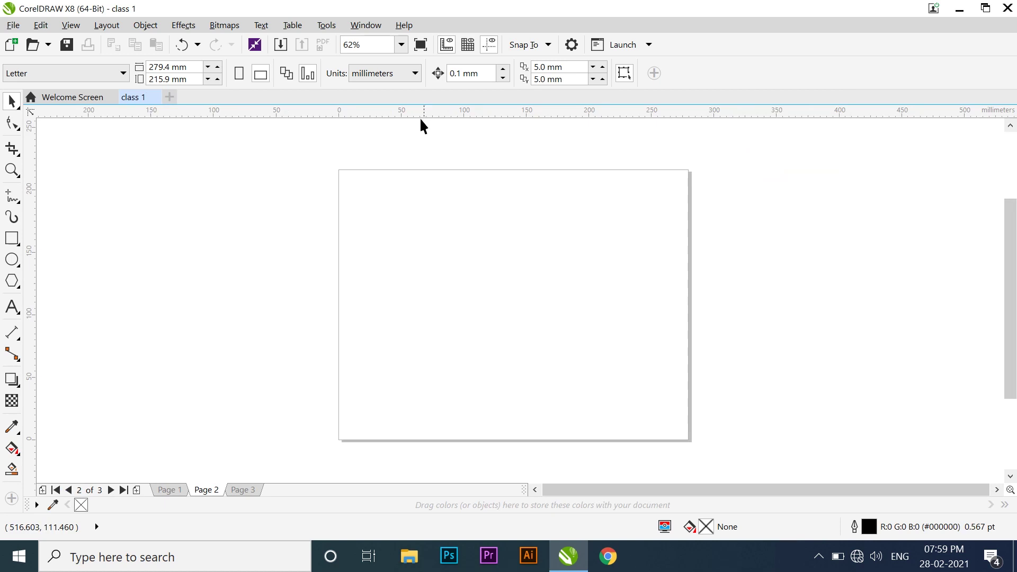
- Display the RGB Palette alongside the drawing window and browse through its color swatches
left_click(366, 25)
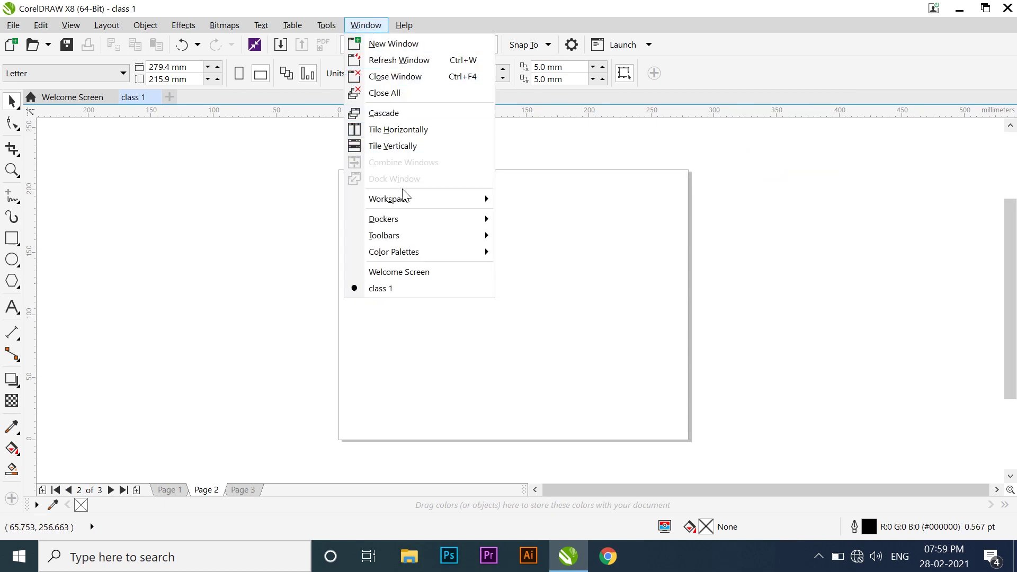
mouse_move(409, 253)
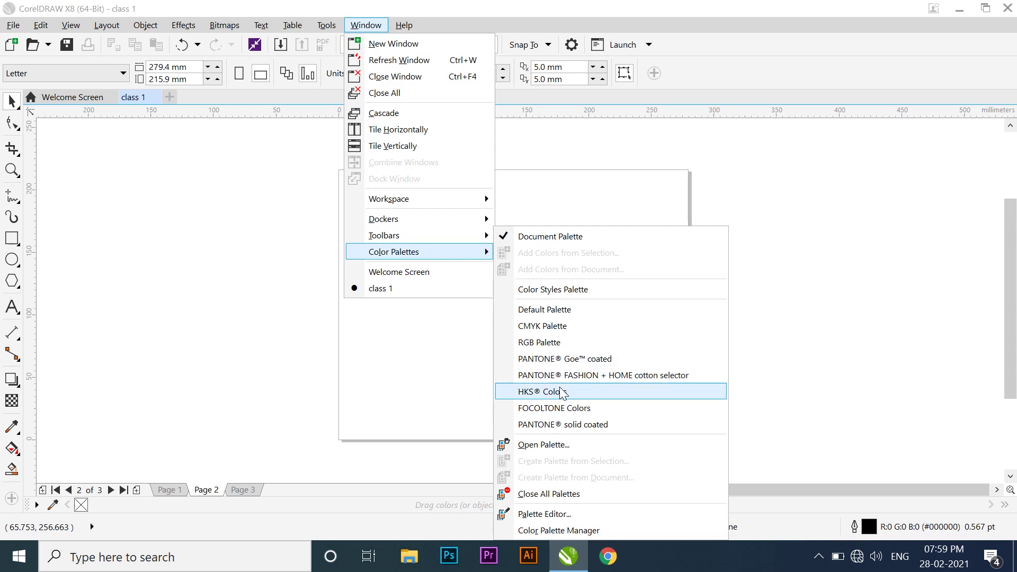
left_click(562, 344)
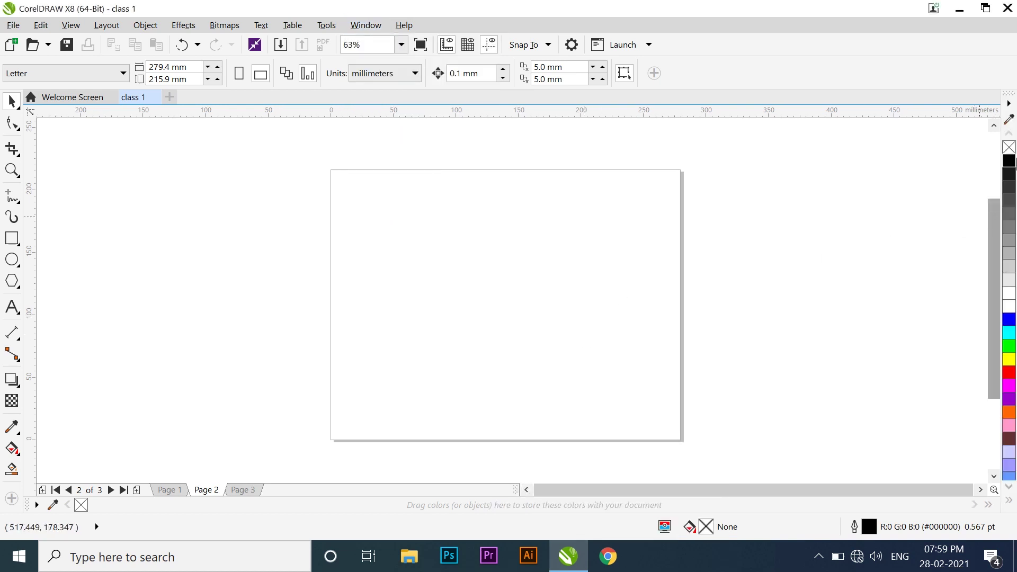
left_click(1011, 502)
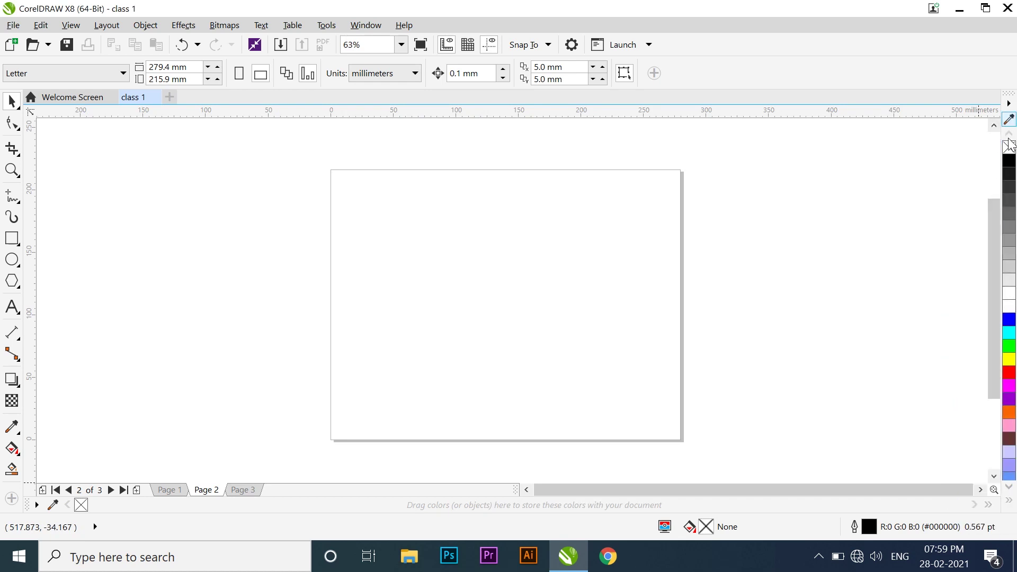
scroll(1010, 467, "down", 2)
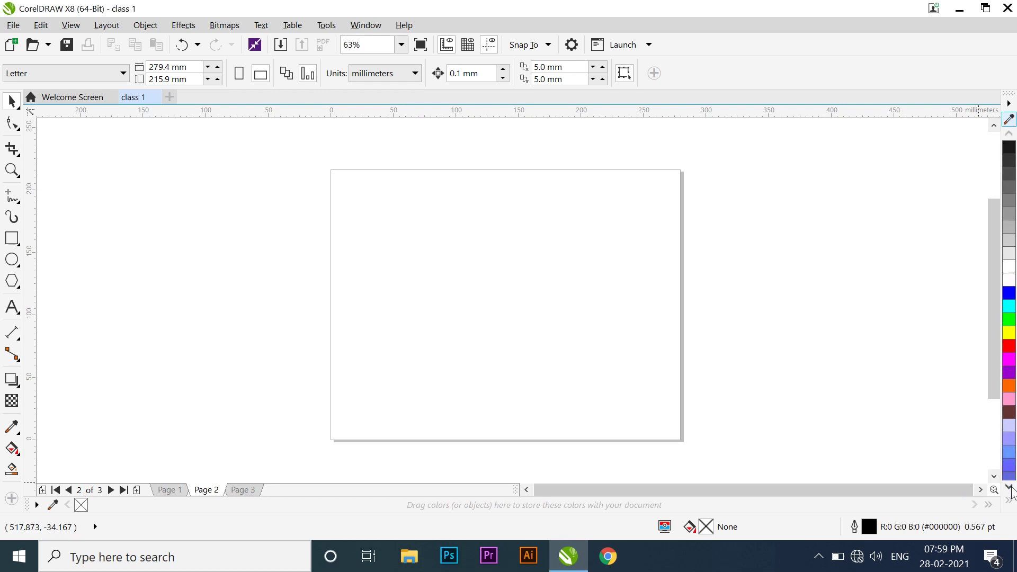
left_click(1010, 137)
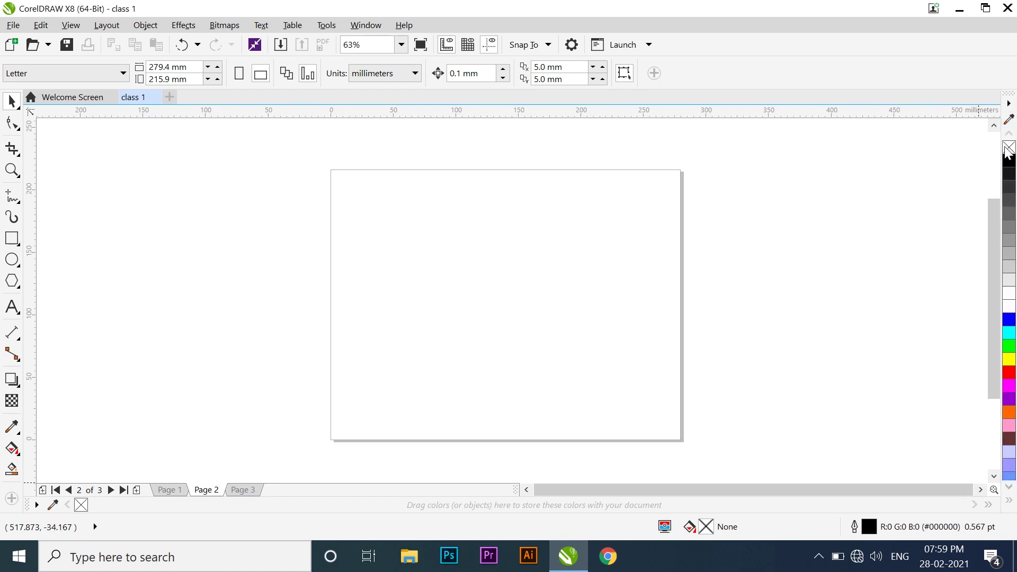